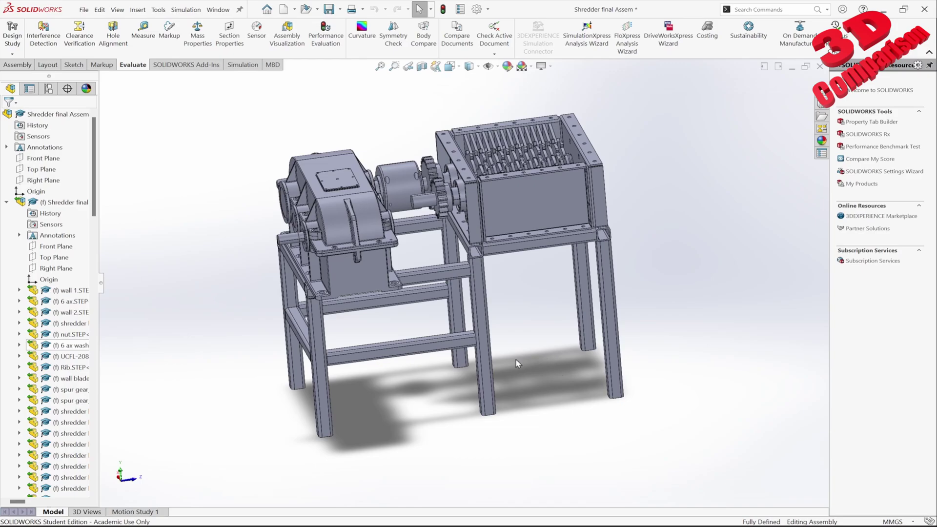
Orbit the assembly so the gearbox faces front, then start Save As with STL as the file type
middle_click_drag(439, 239, 421, 234)
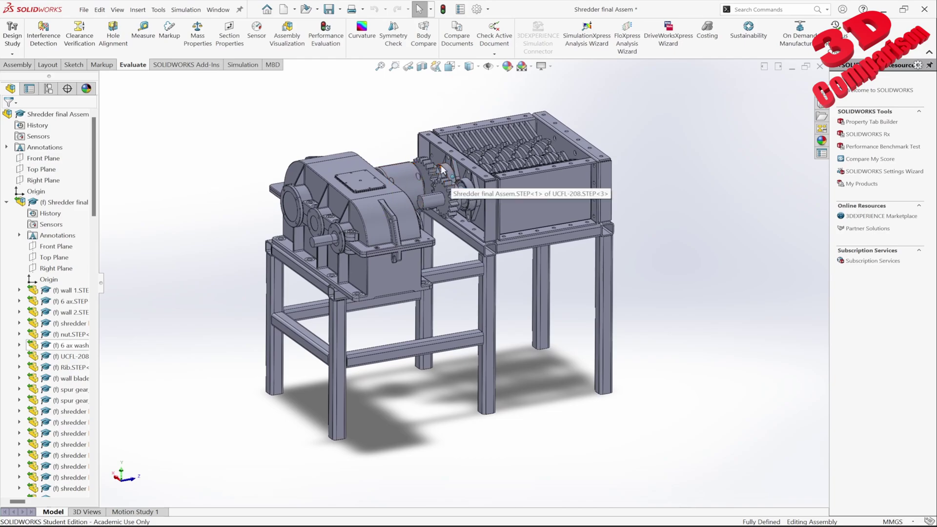
scroll(411, 133, "down", 4)
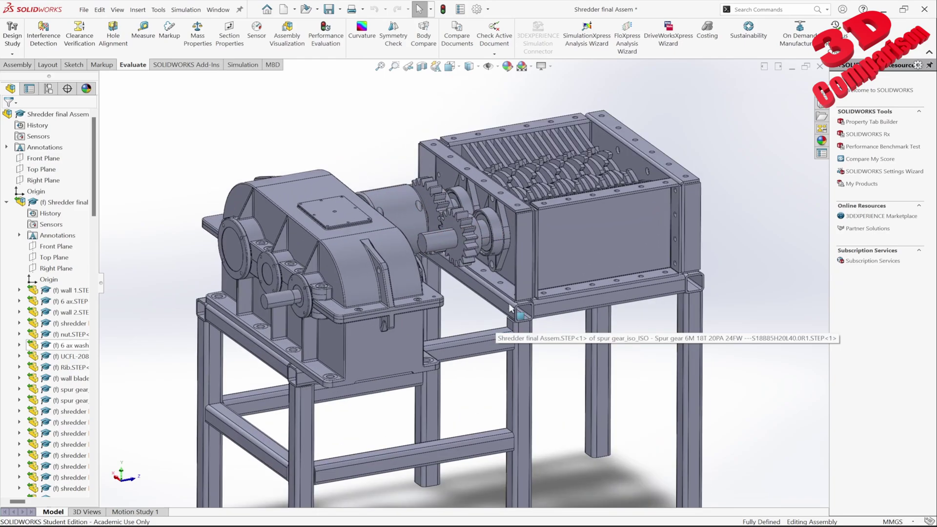
scroll(476, 303, "down", 3)
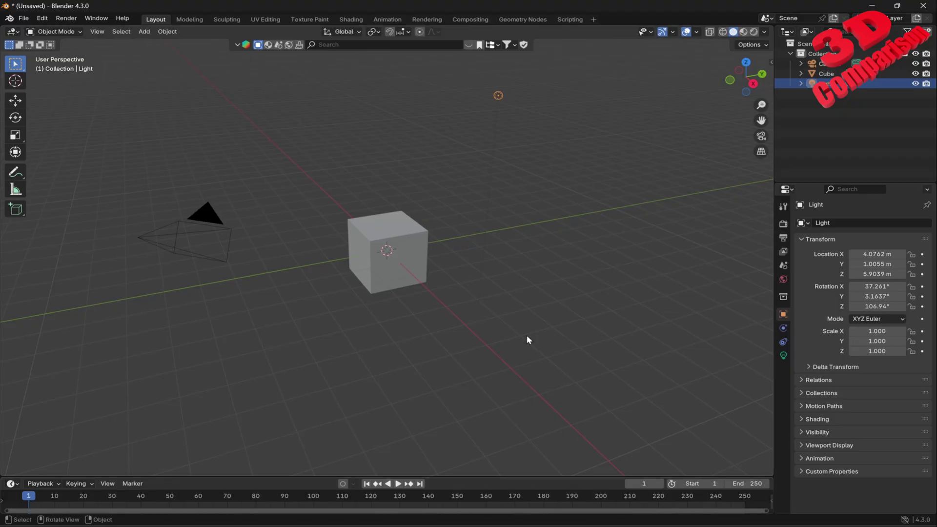
scroll(508, 323, "up", 2)
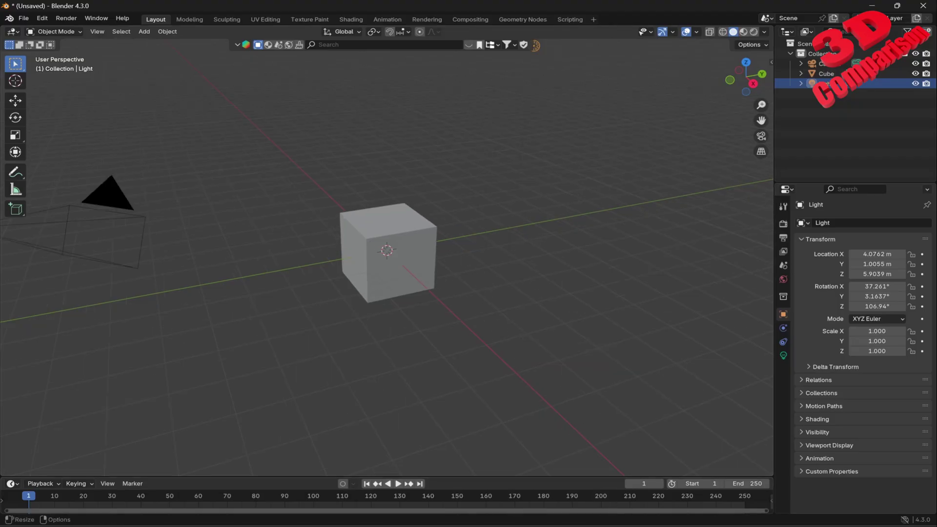
mouse_move(591, 526)
mouse_move(638, 526)
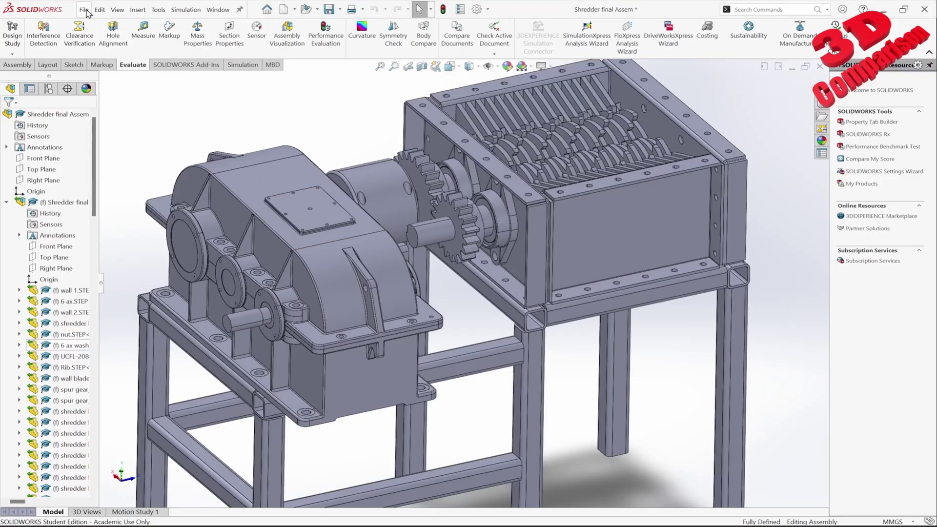
left_click(84, 11)
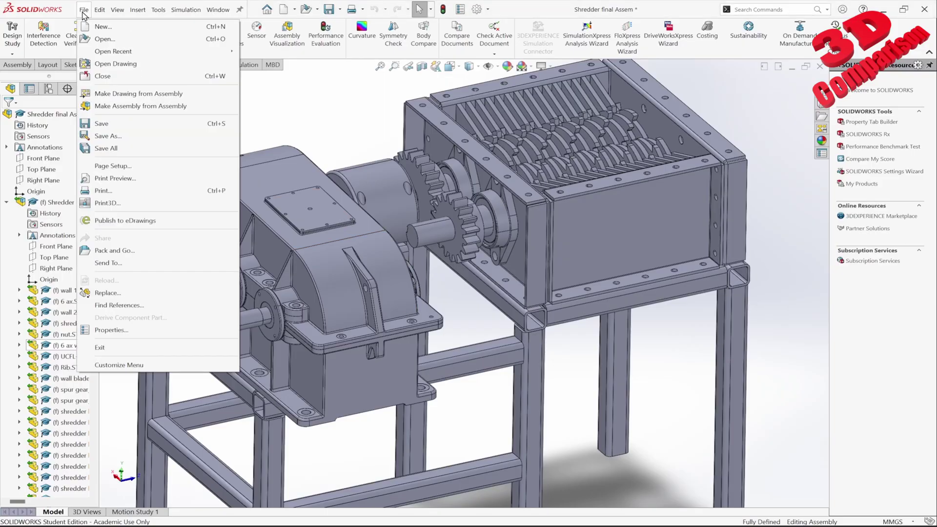
left_click(140, 139)
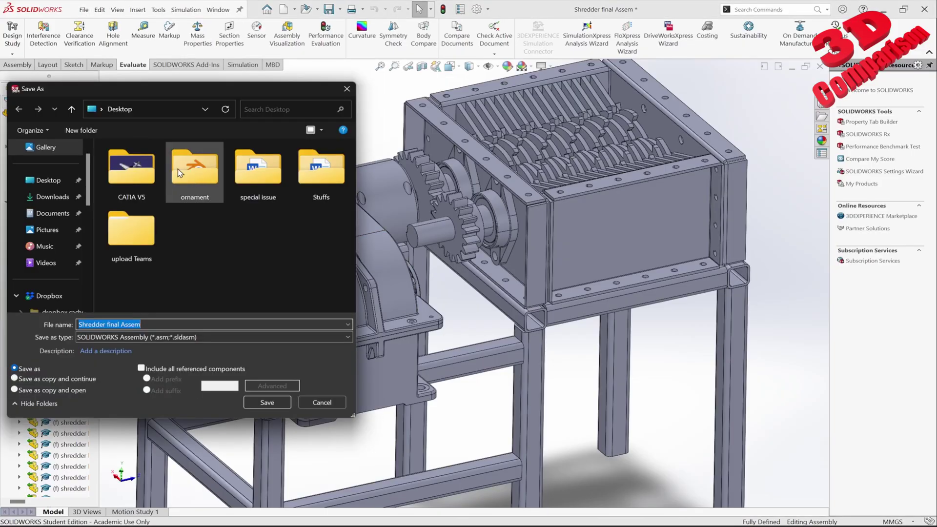
left_click(148, 340)
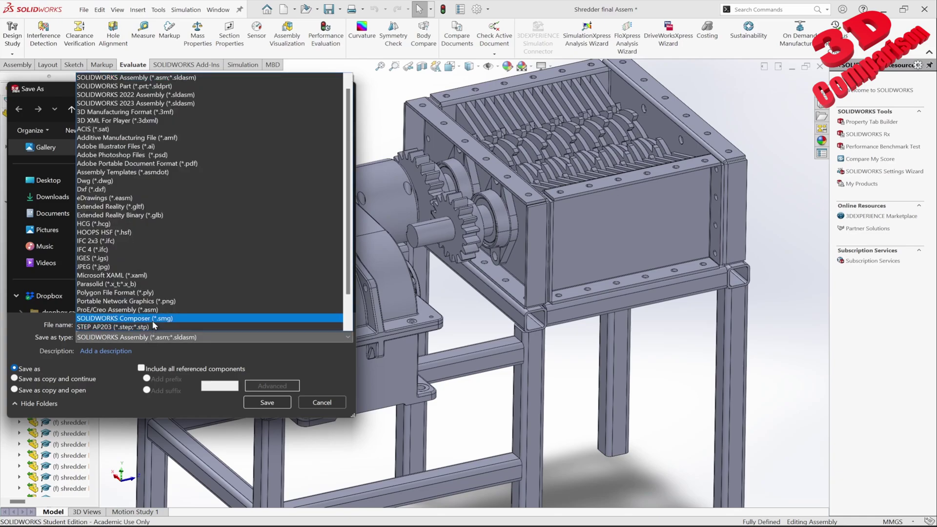
scroll(164, 307, "down", 1)
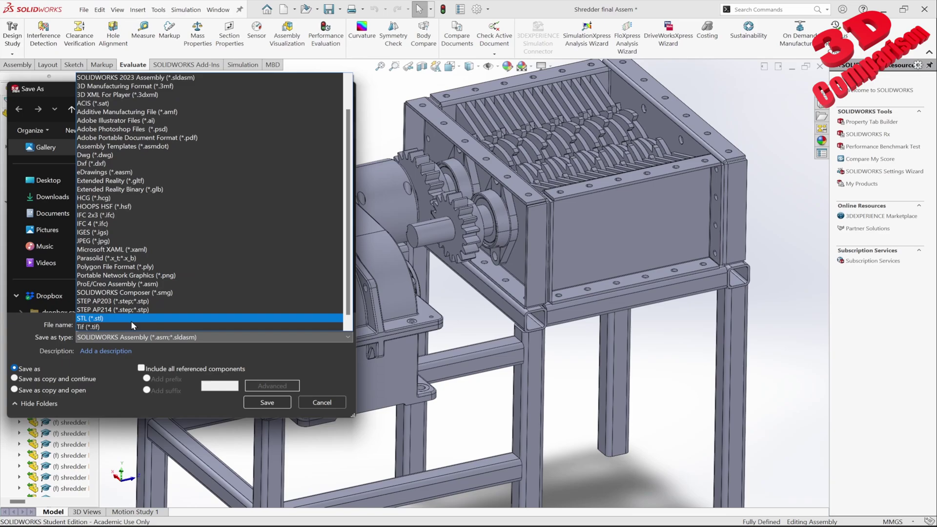
left_click(131, 318)
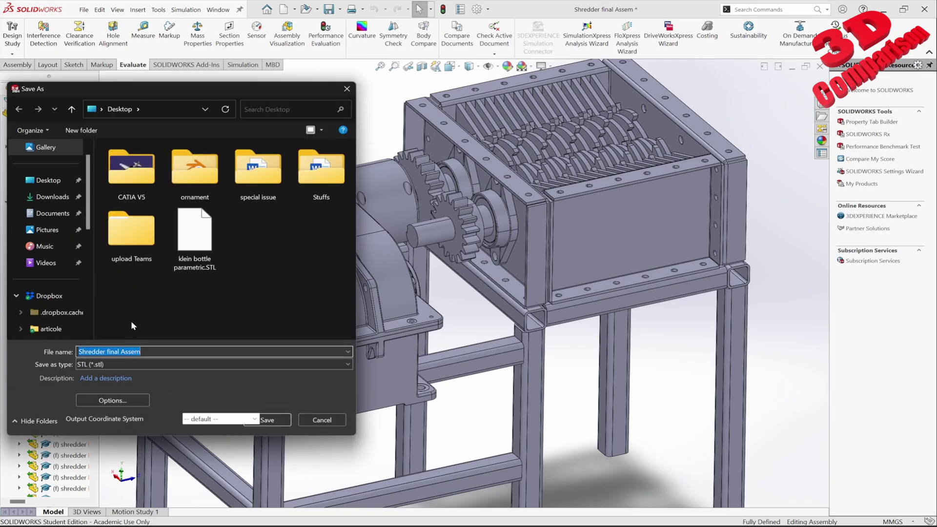
Keep the assembly file name, accept the STL options and save all 144 STL files
left_click(148, 351)
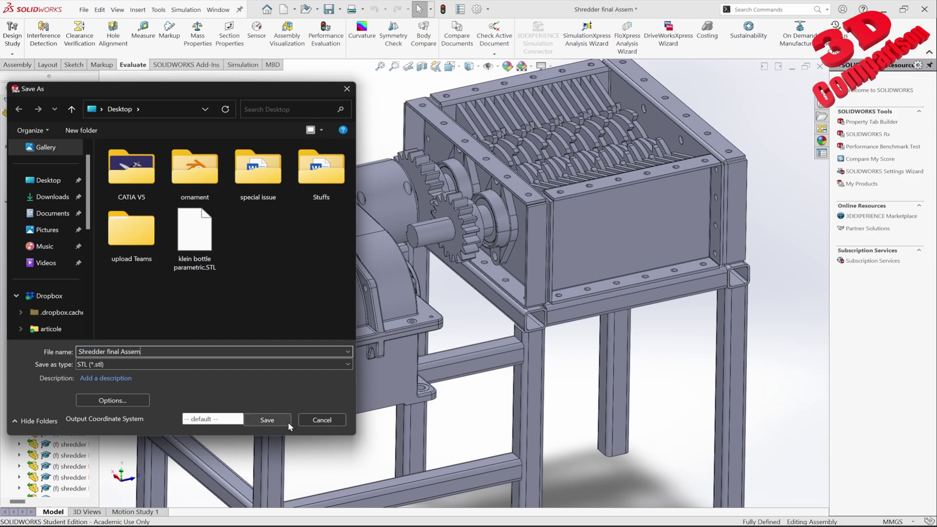
left_click(129, 400)
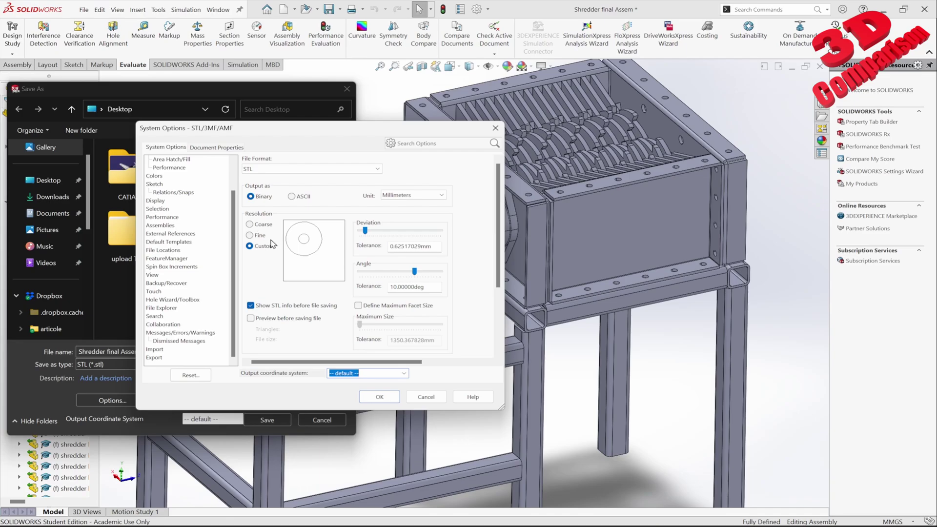
left_click(380, 396)
left_click(269, 420)
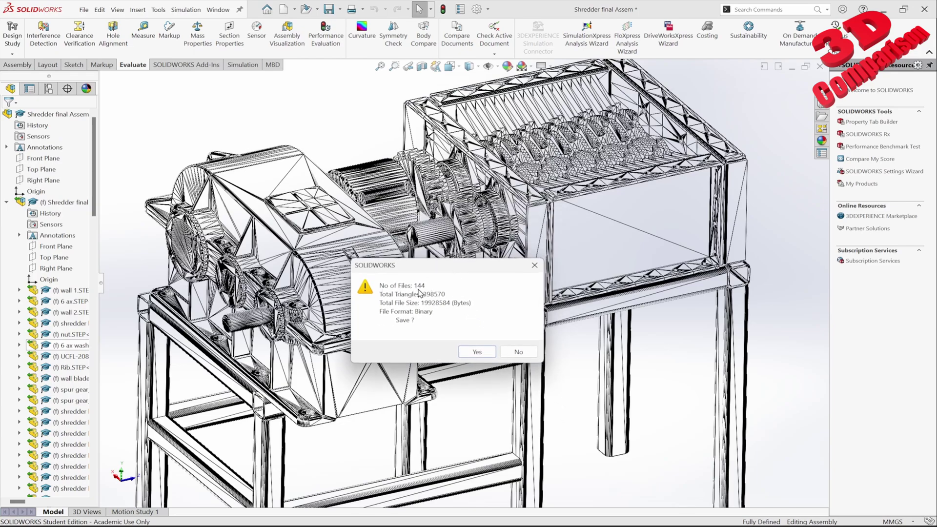
left_click(477, 353)
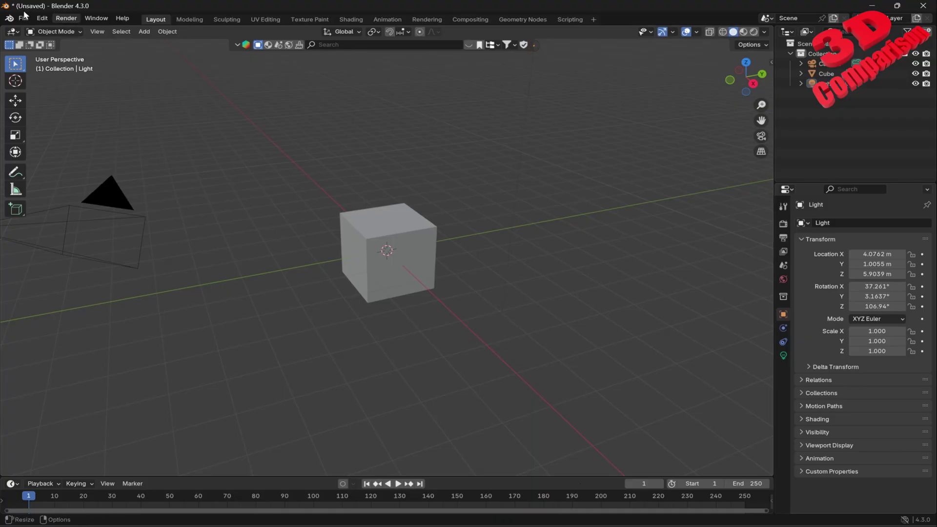
Import the 6 ax washer STEP-10 STL file from the Desktop into Blender
left_click(23, 18)
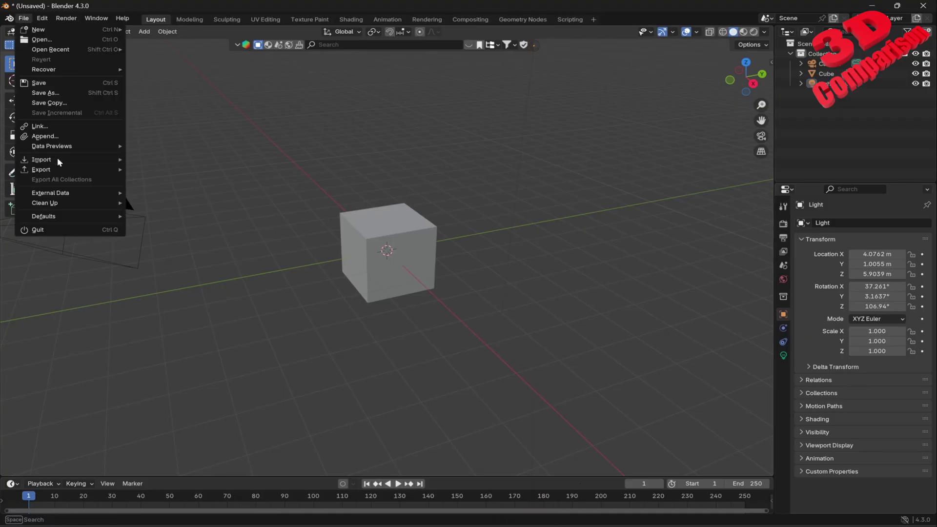
mouse_move(57, 159)
left_click(212, 221)
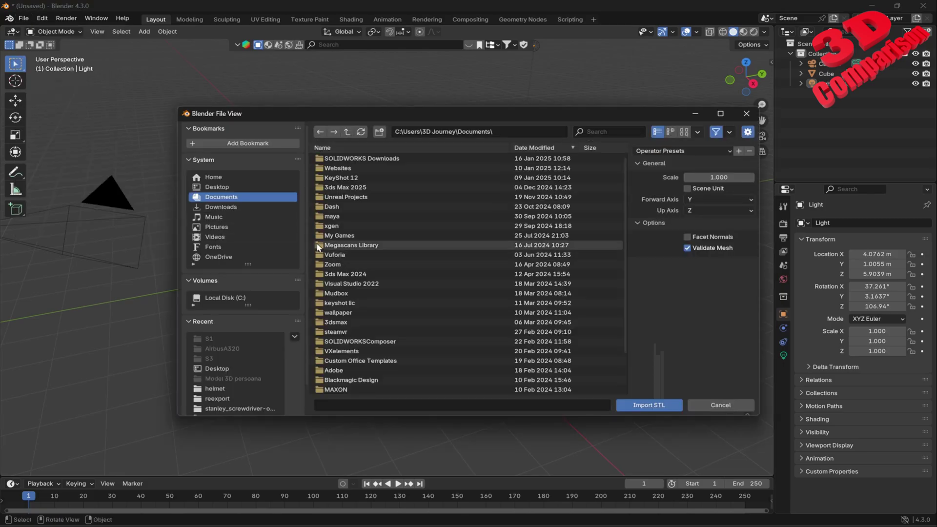
left_click(223, 188)
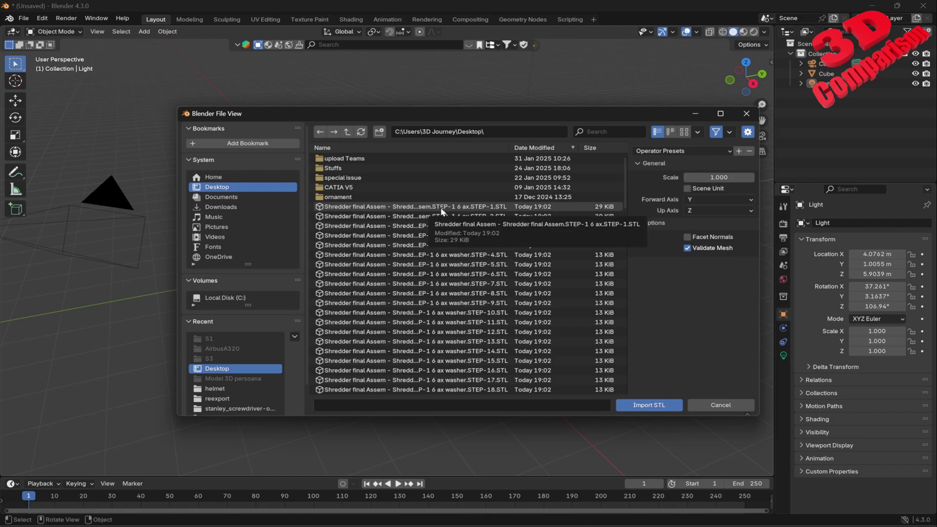
left_click(442, 210)
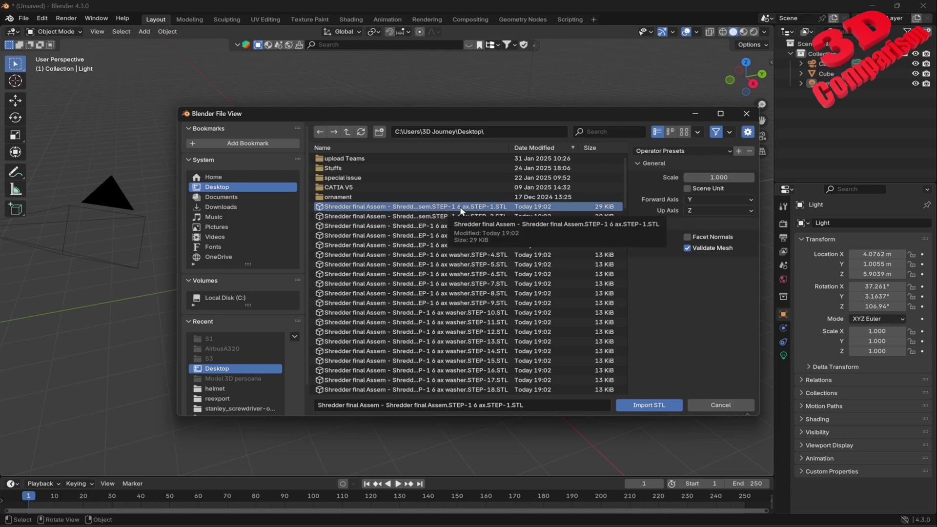
left_click(461, 313)
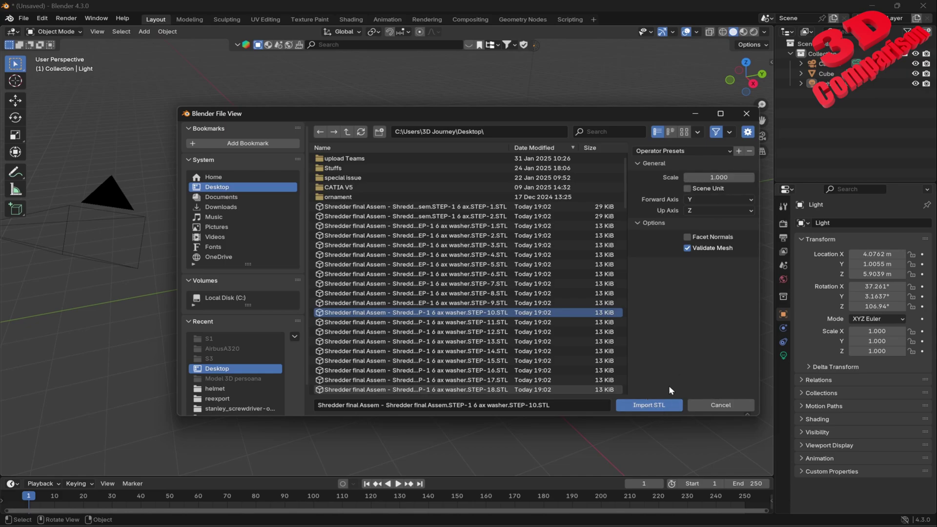
left_click(649, 405)
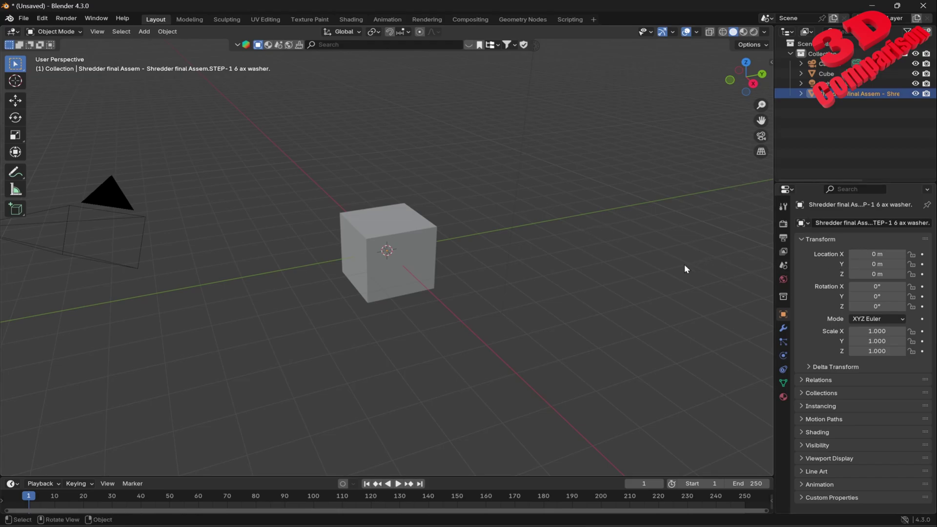
middle_click_drag(532, 271, 533, 275)
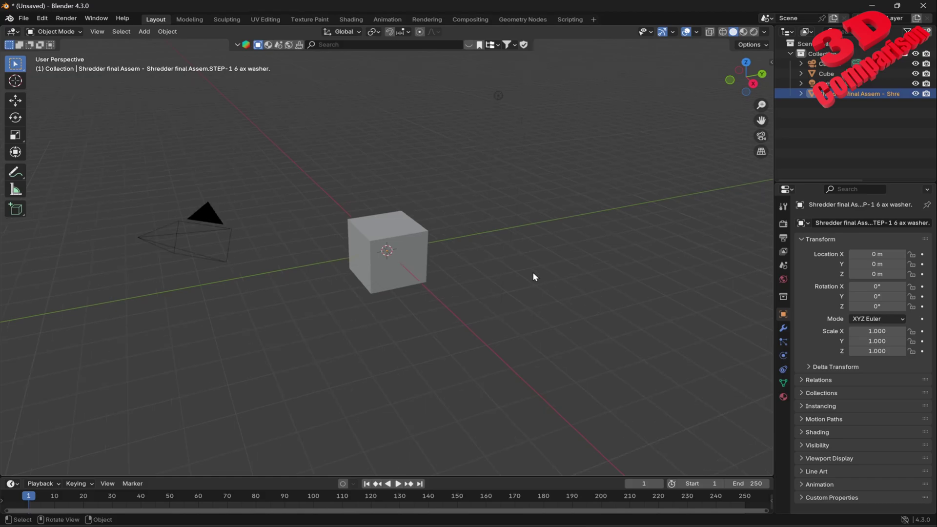
scroll(533, 275, "down", 8)
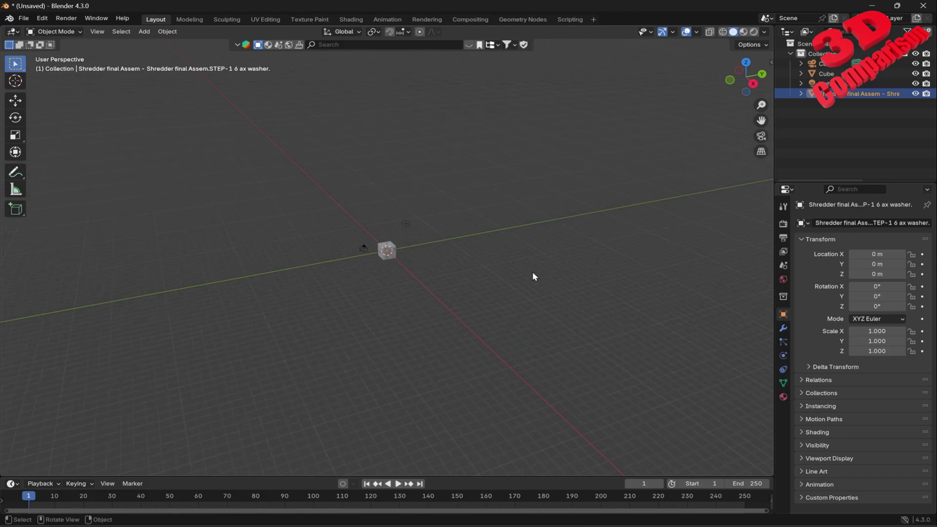
scroll(533, 276, "down", 8)
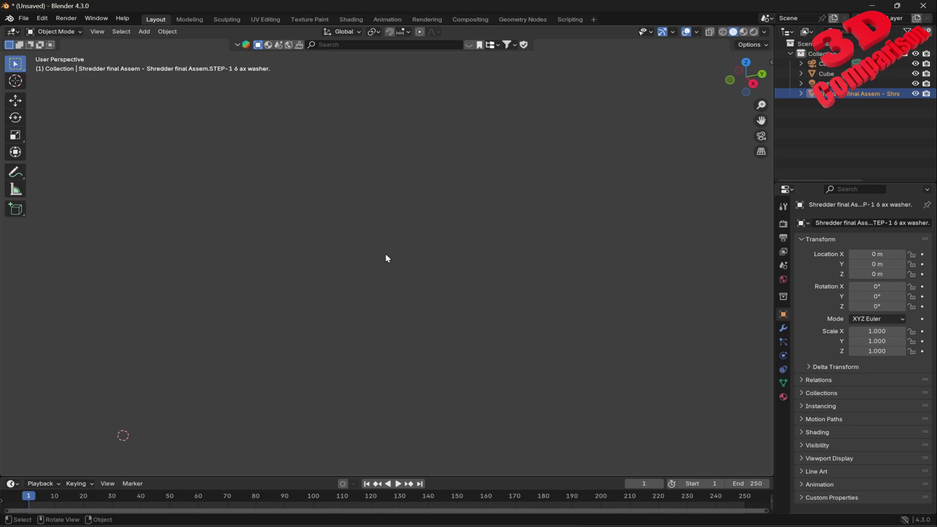
Raise the viewport's far clip distance to 1622 m in the side panel's View settings
key("n")
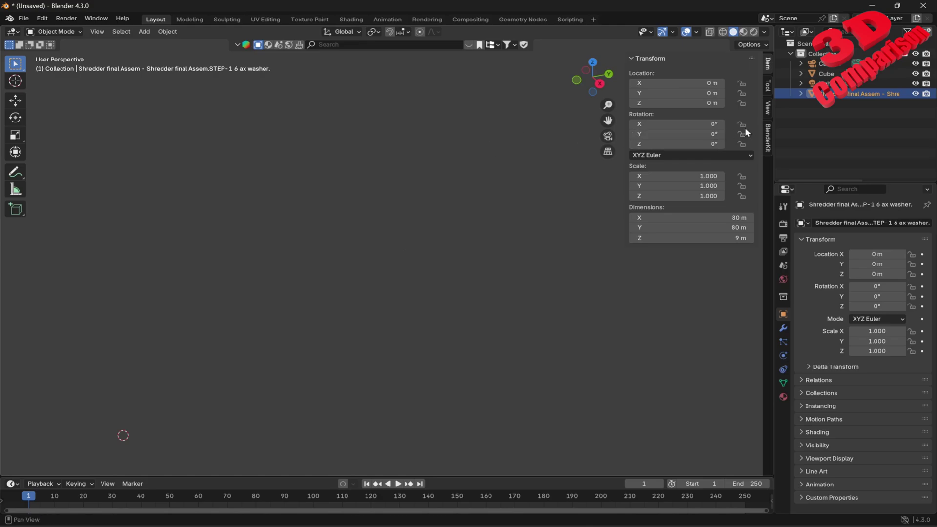
left_click(769, 107)
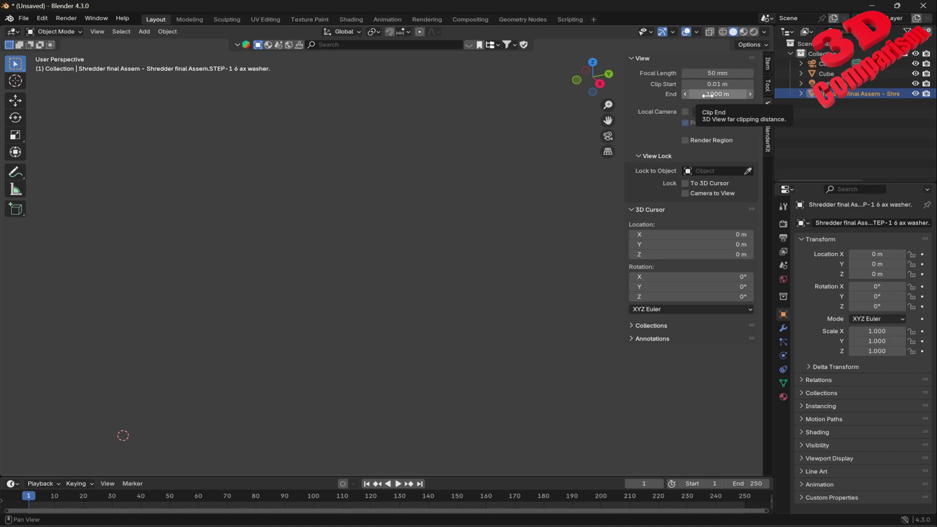
left_click_drag(708, 95, 742, 96)
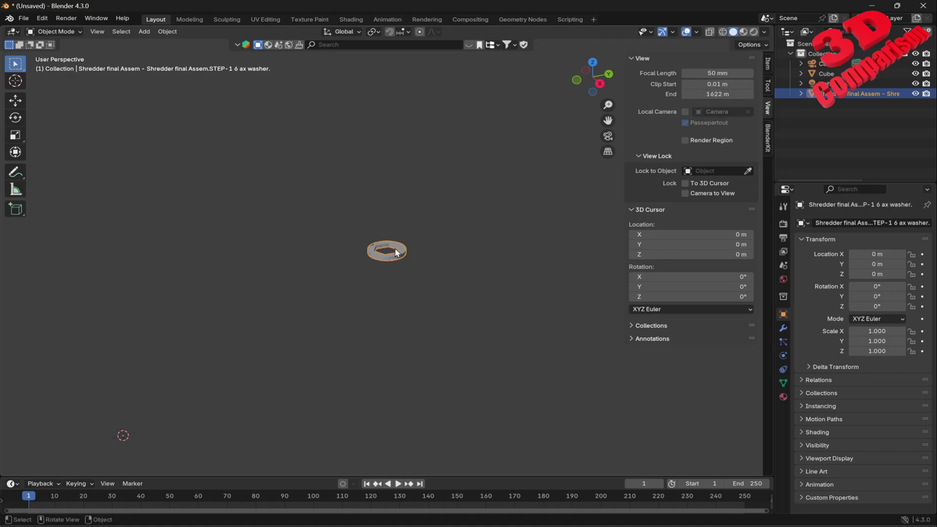
Reselect the washer and scale it by 0.001 on all axes
left_click(406, 336)
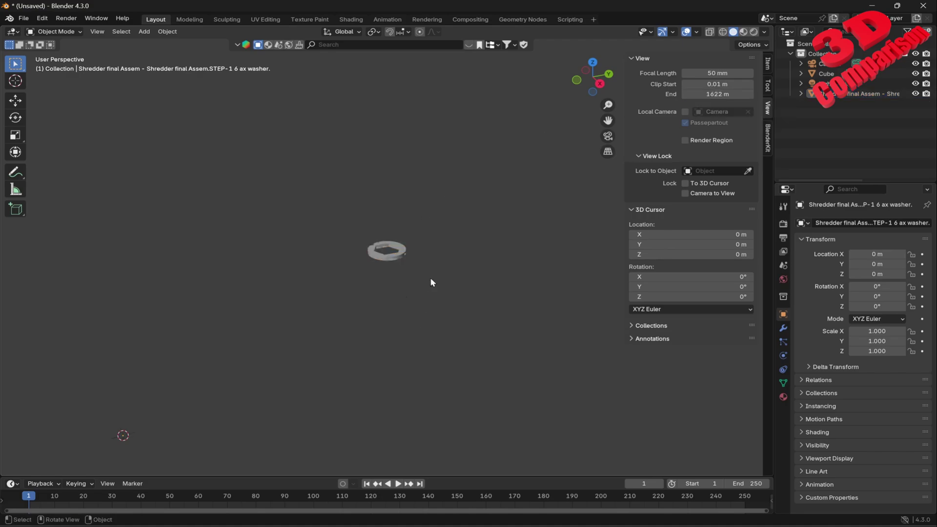
left_click(403, 251)
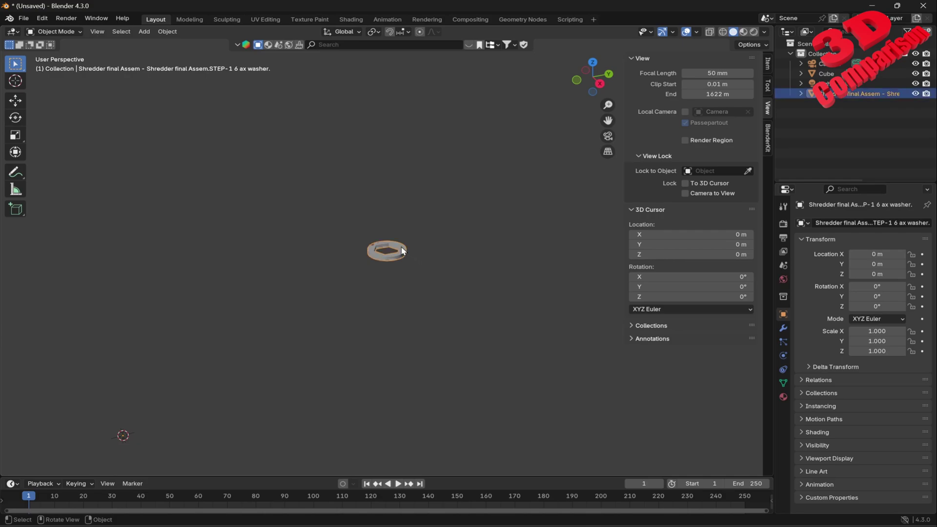
key("s")
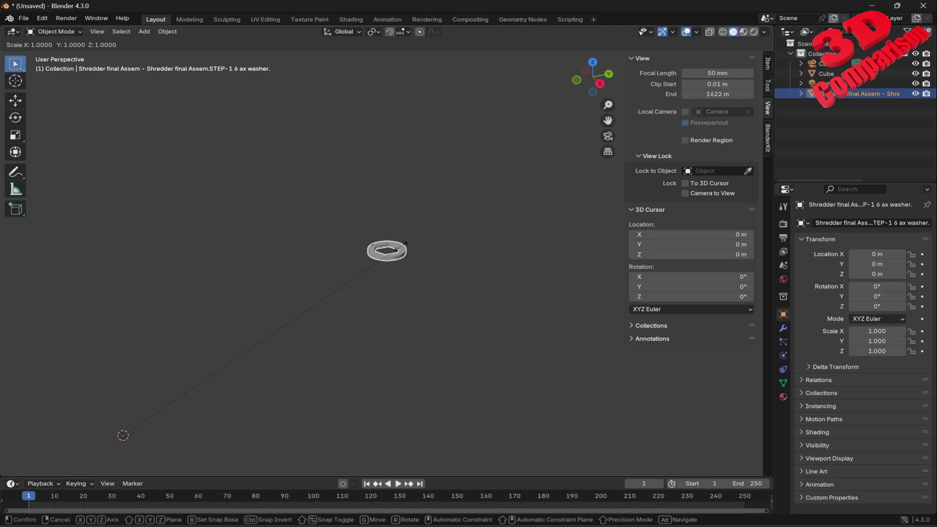
type("0.001")
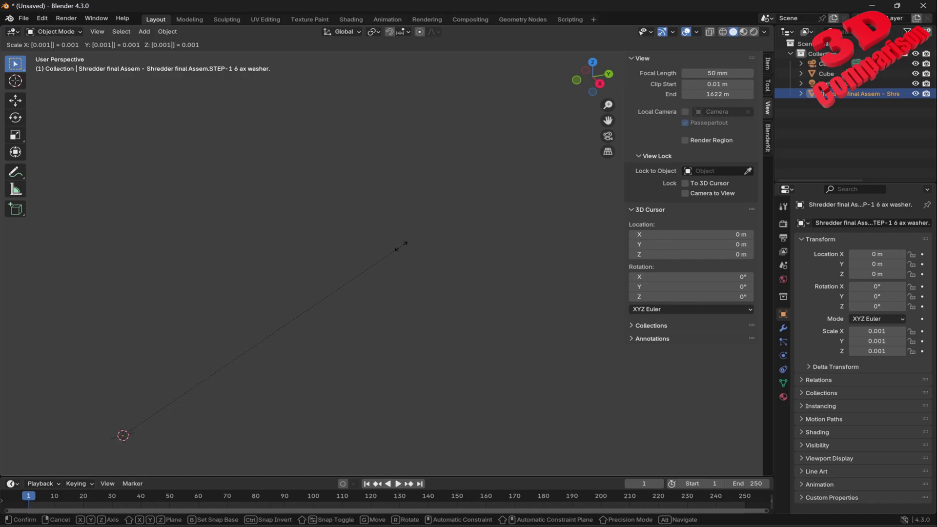
key("Return")
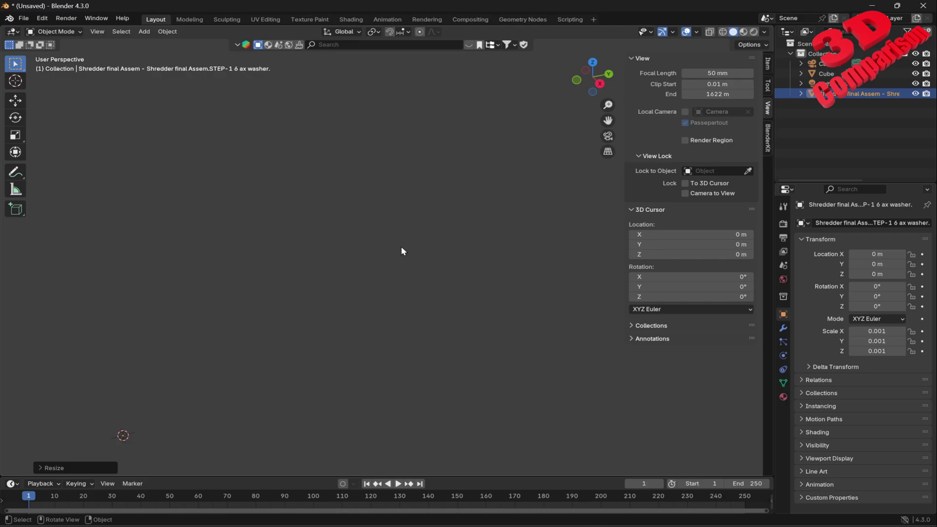
Frame the washer, then measure the default cube's edge with snapping, reading 2 m
key("KP_Decimal")
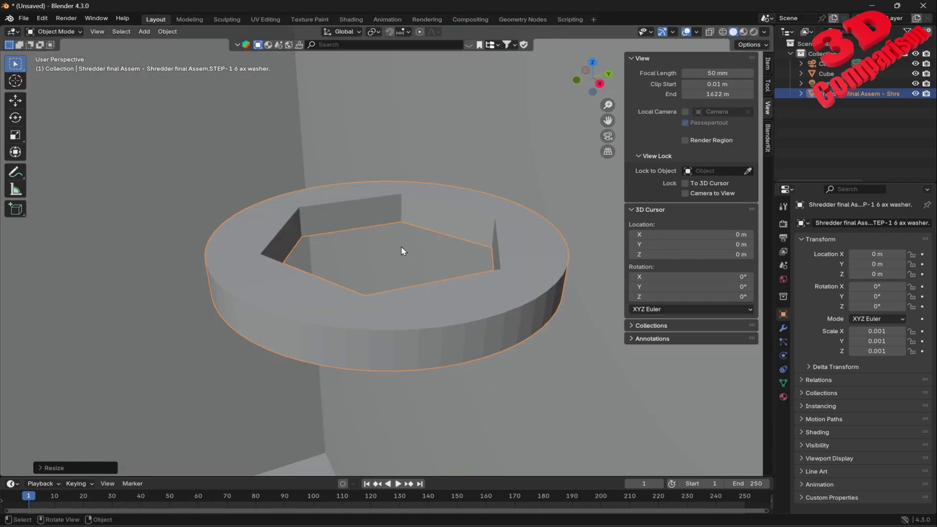
scroll(403, 251, "down", 6)
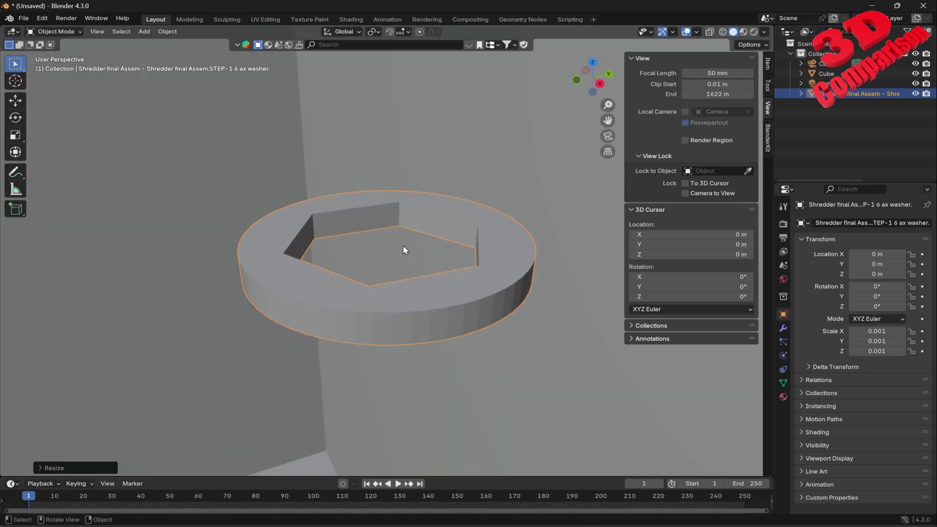
scroll(414, 230, "down", 5)
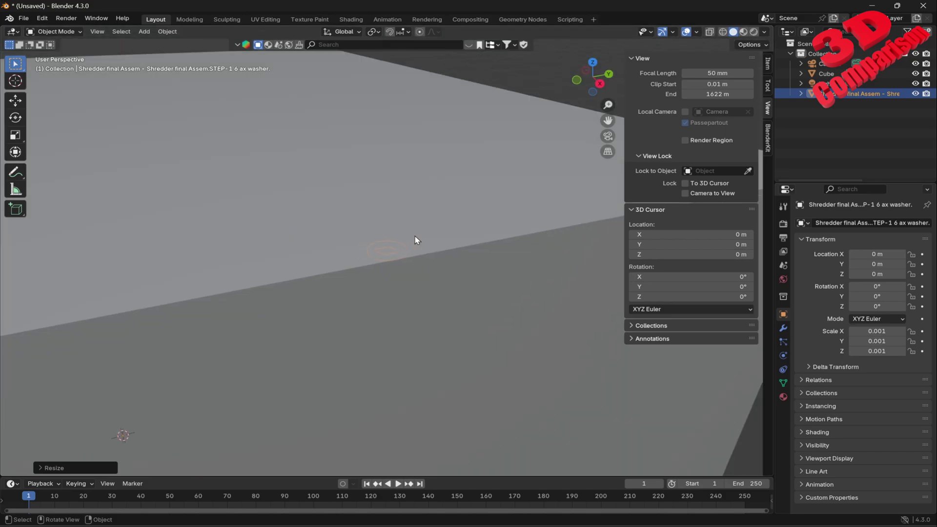
middle_click_drag(444, 292, 361, 252)
scroll(376, 259, "down", 5)
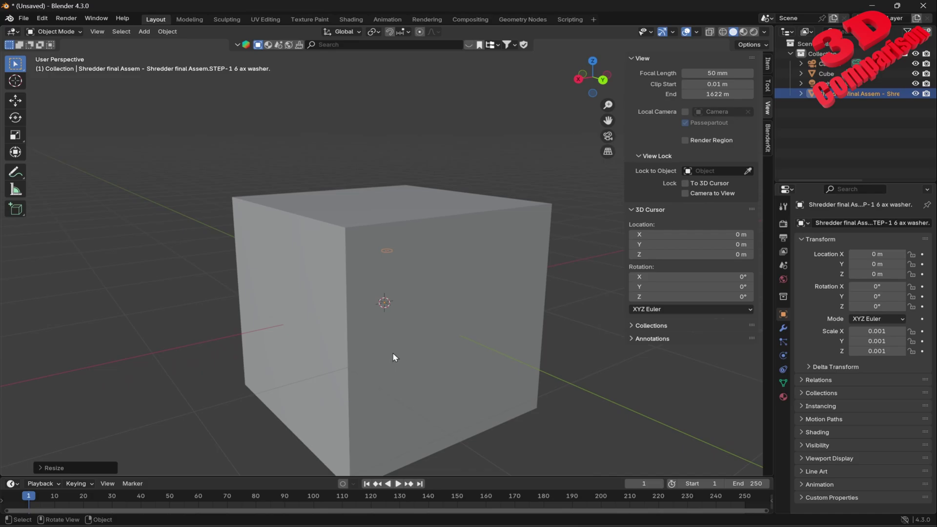
middle_click_drag(384, 344, 410, 281, "shift")
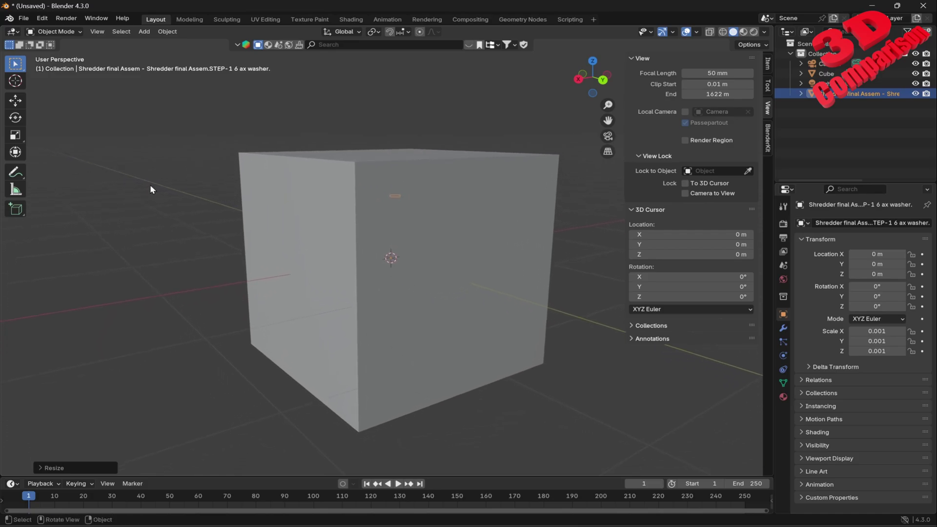
left_click(20, 189)
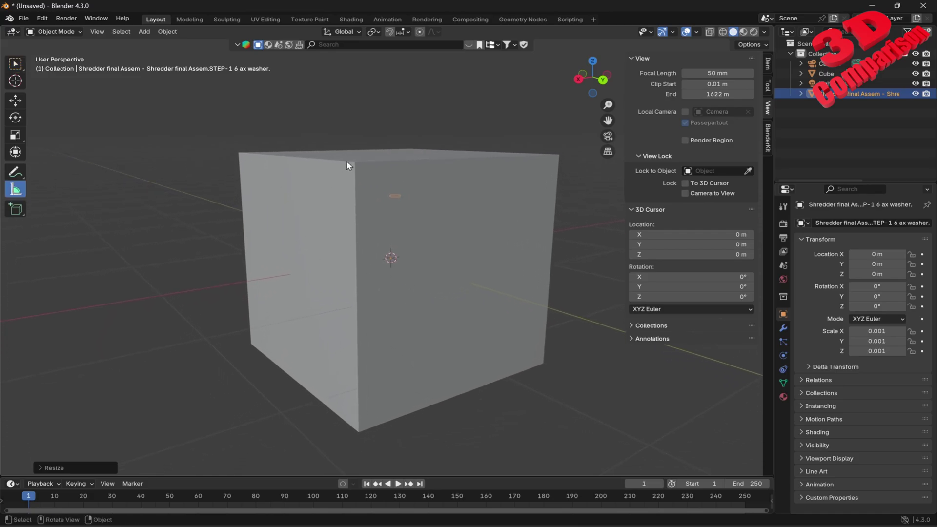
left_click(389, 32)
left_click_drag(355, 162, 362, 432)
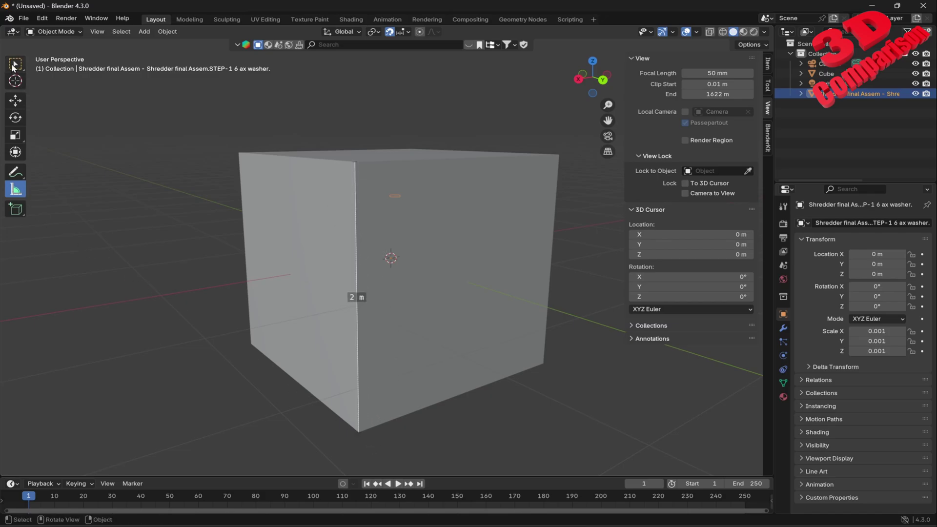
left_click(15, 65)
Bring the SOLIDWORKS shredder assembly back to the front
scroll(384, 192, "up", 10)
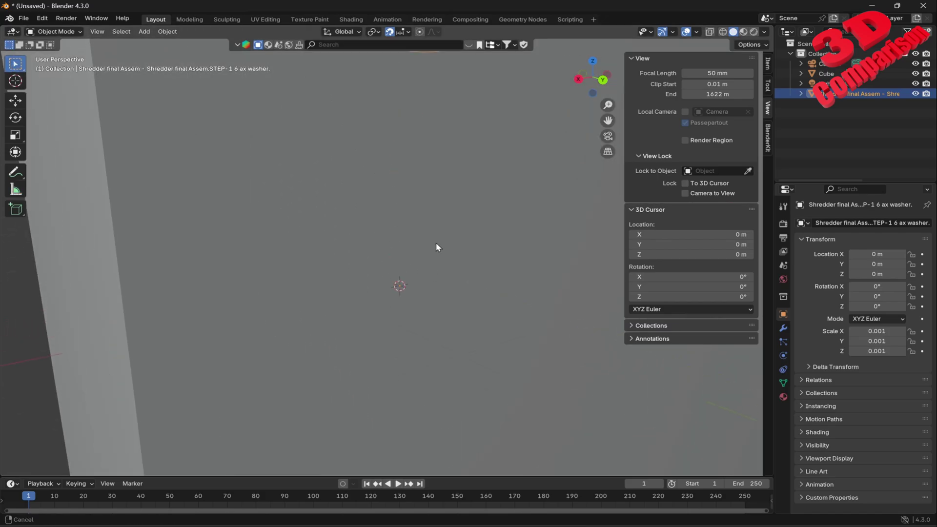
scroll(418, 170, "up", 8)
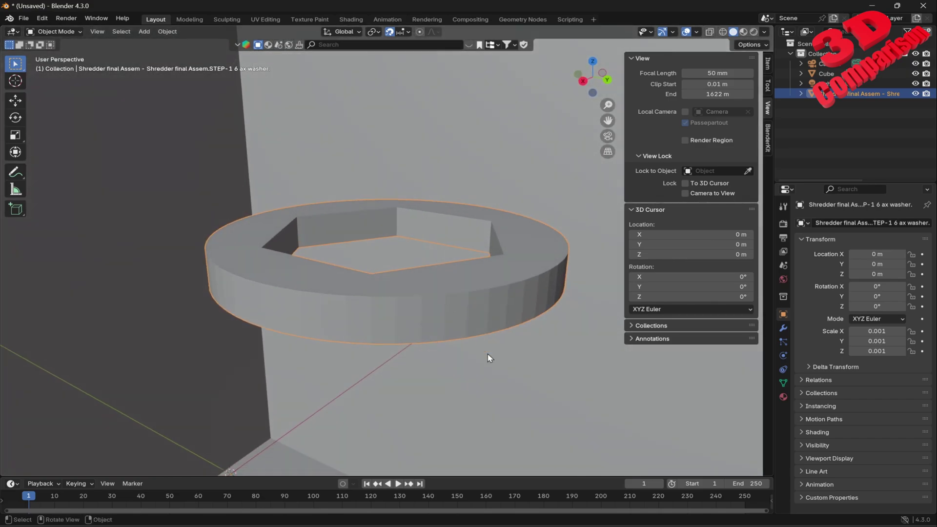
mouse_move(566, 526)
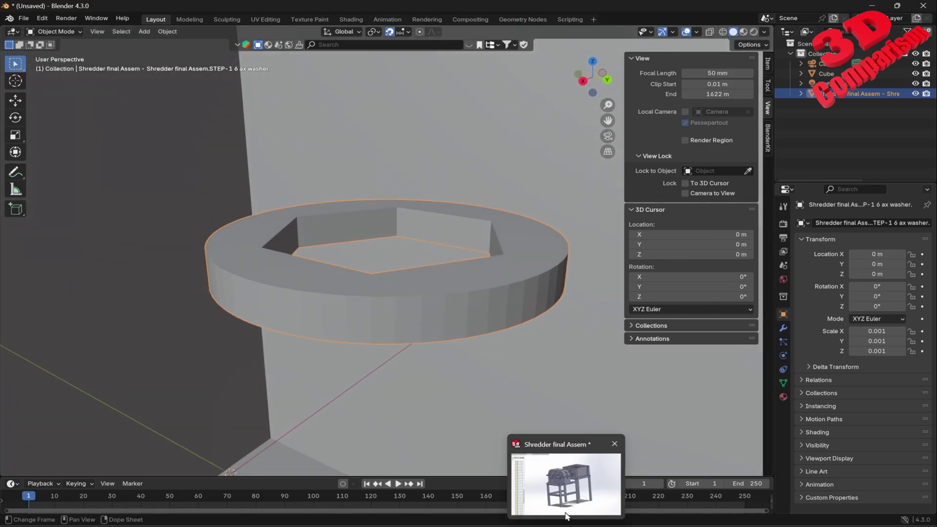
left_click(566, 483)
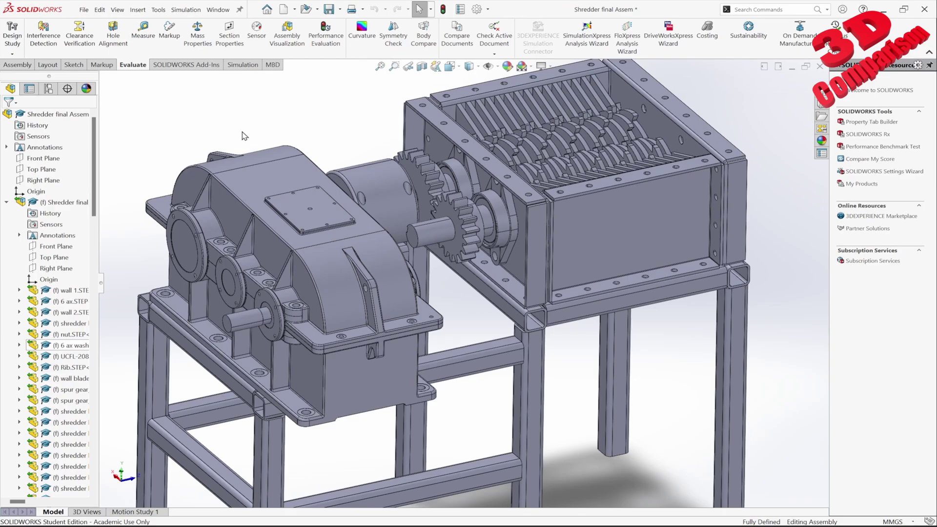
Zoom to the whole Shredder final Assem and open its Save As dialog
scroll(463, 293, "up", 5)
scroll(466, 418, "down", 2)
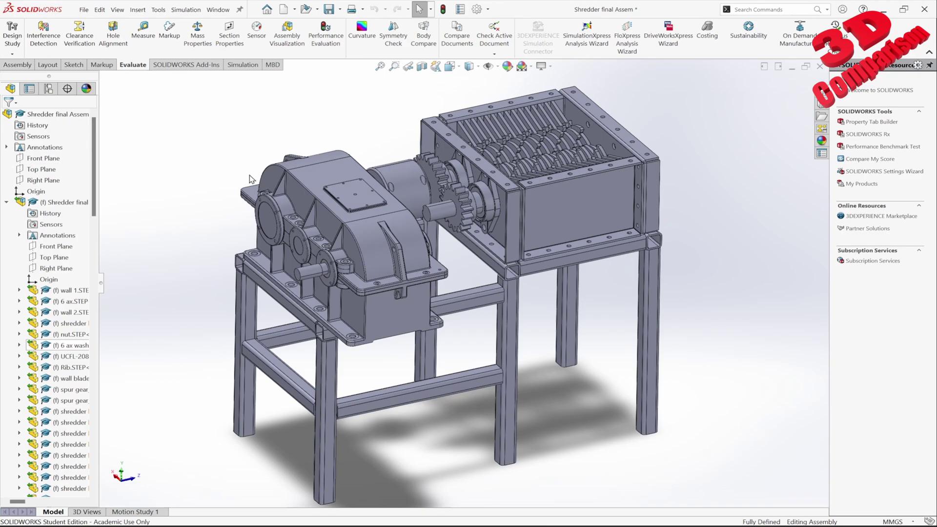
left_click(84, 10)
left_click(253, 116)
left_click(84, 10)
left_click(112, 139)
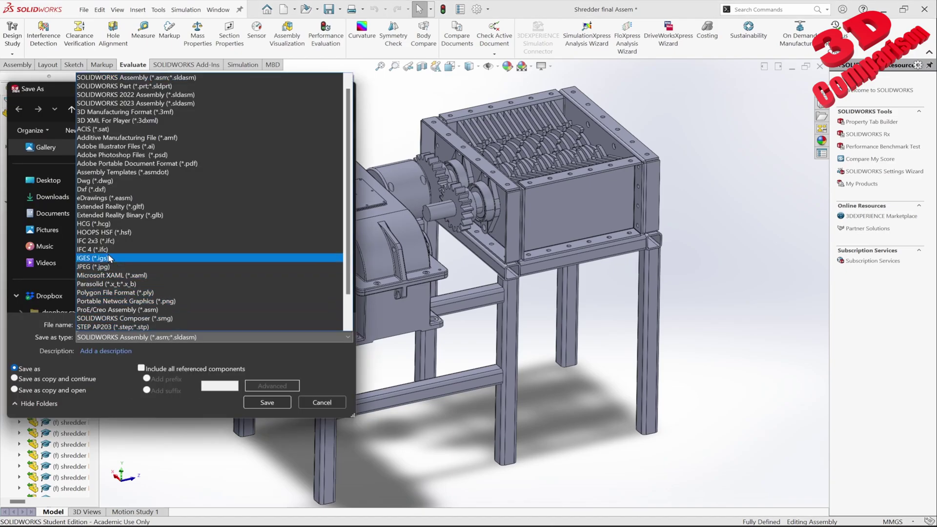
Choose STL, enable saving all components in a single file, and name it Shredder final Assem1
scroll(108, 313, "down", 2)
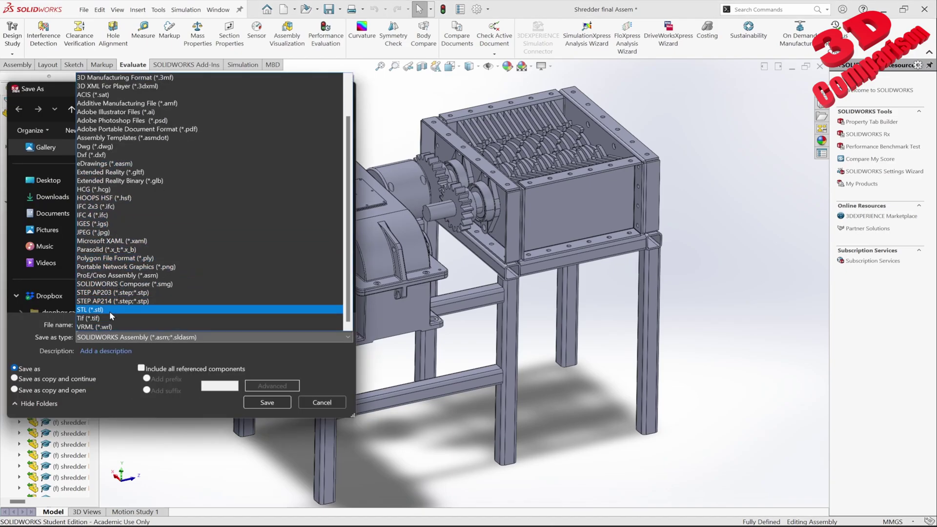
left_click(109, 311)
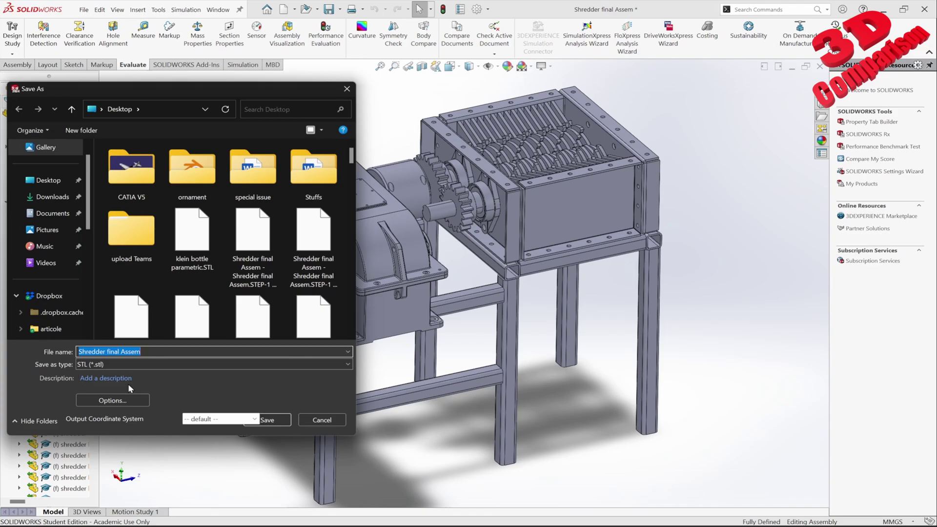
left_click(113, 400)
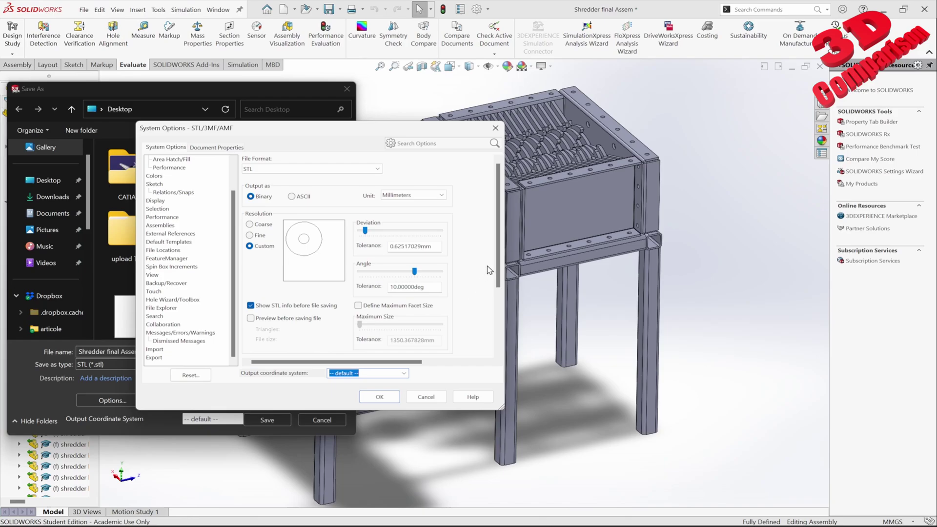
scroll(490, 288, "down", 5)
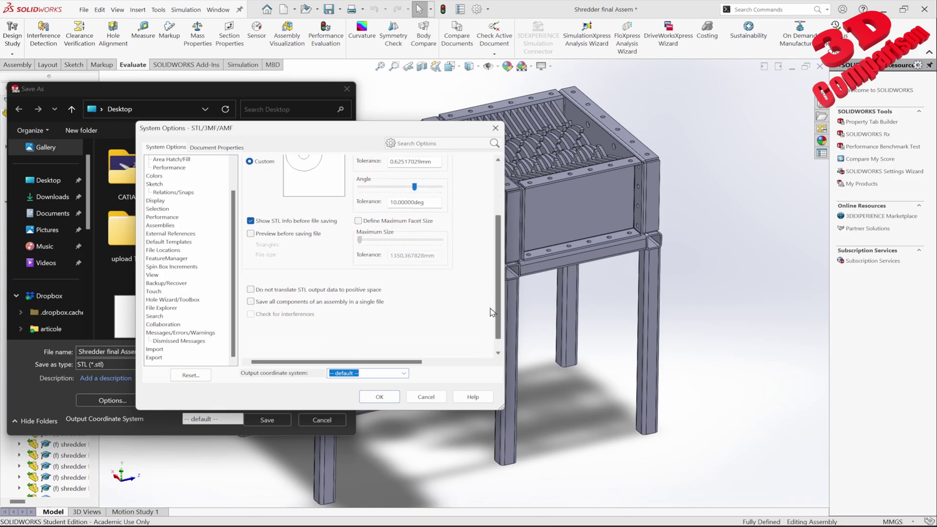
scroll(491, 313, "up", 4)
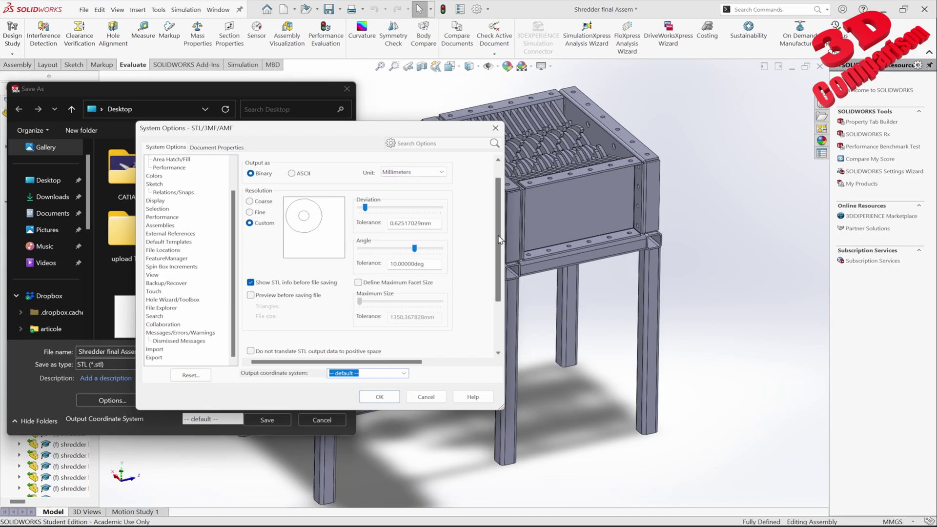
scroll(498, 302, "down", 5)
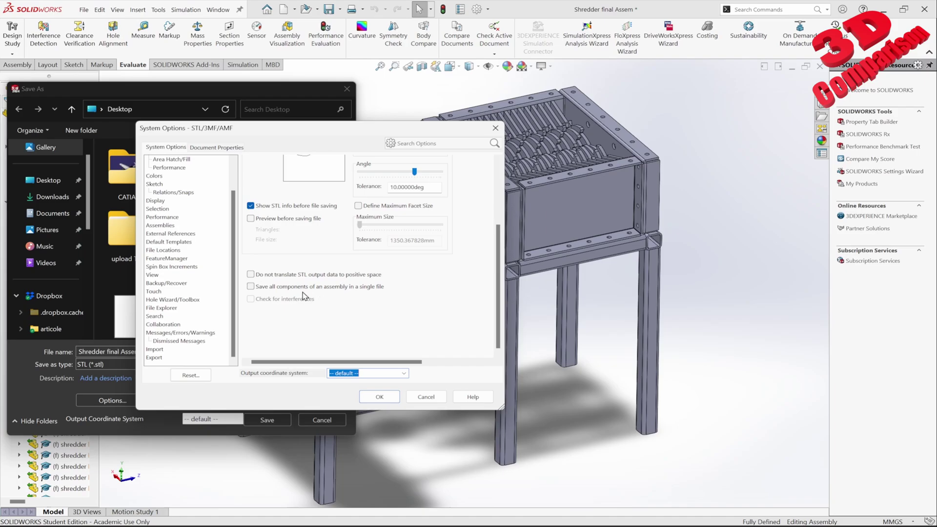
left_click(276, 288)
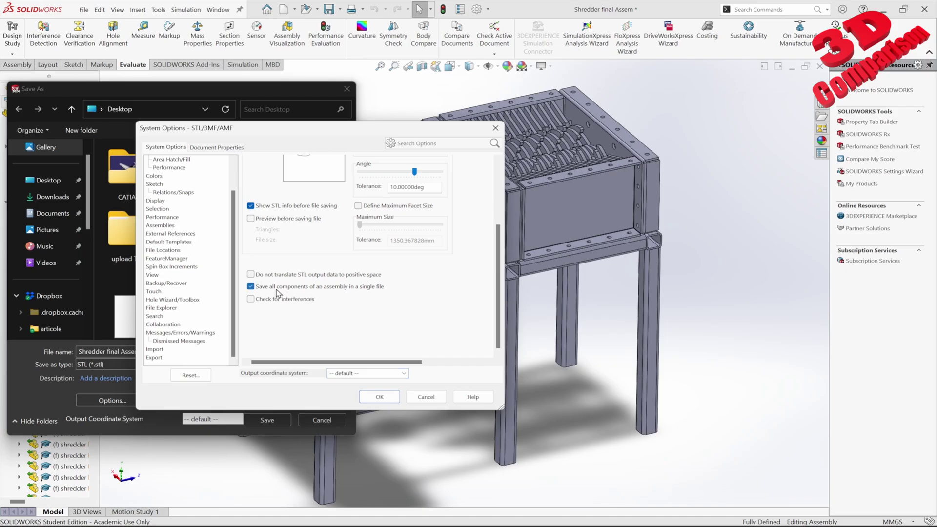
left_click(378, 397)
left_click(153, 348)
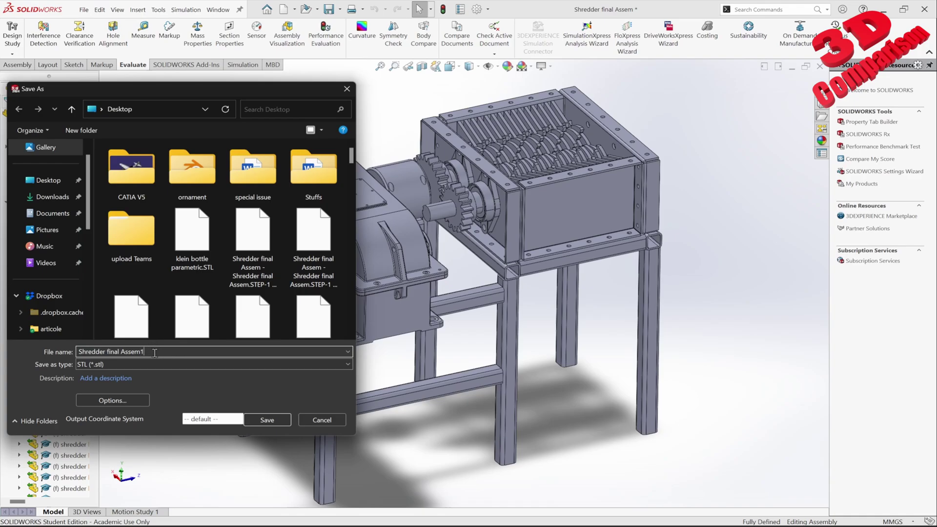
Submit the single-file STL save, then start an STL import in Blender
left_click(280, 419)
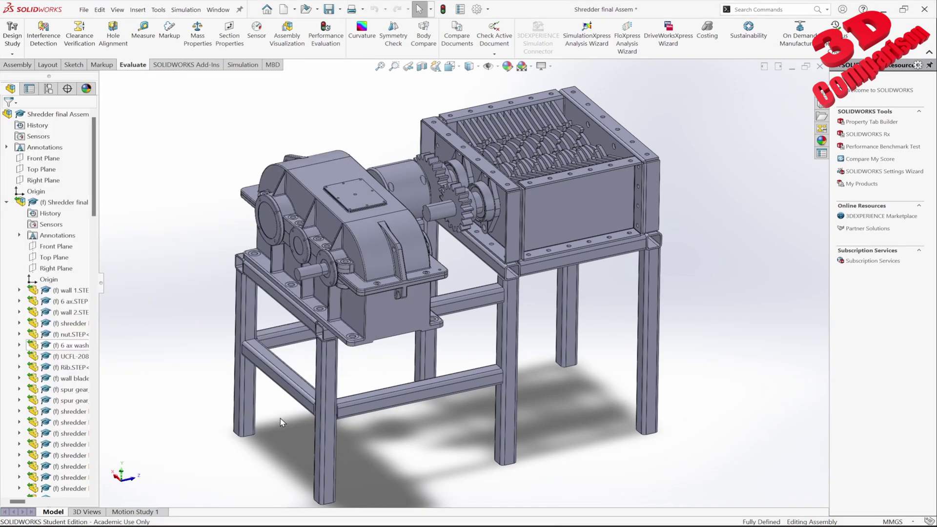
left_click(629, 476)
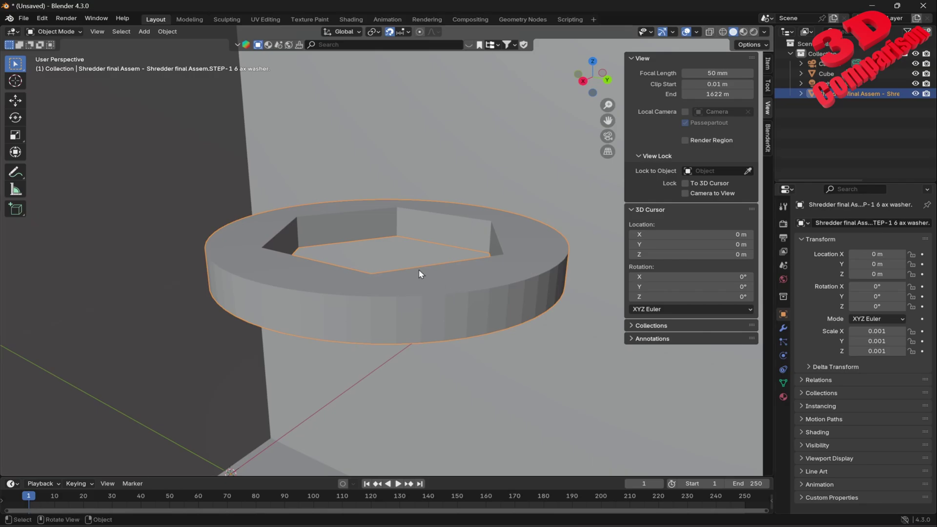
left_click(24, 18)
mouse_move(57, 162)
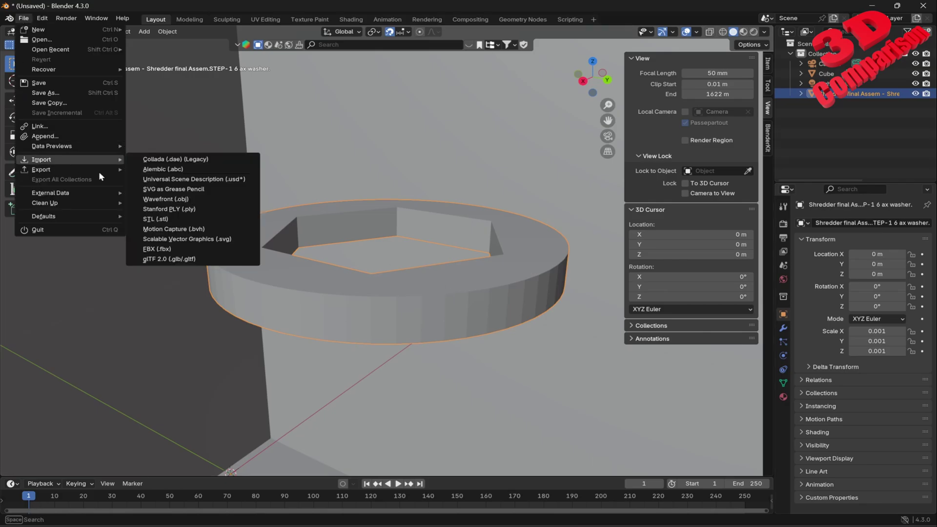
left_click(195, 221)
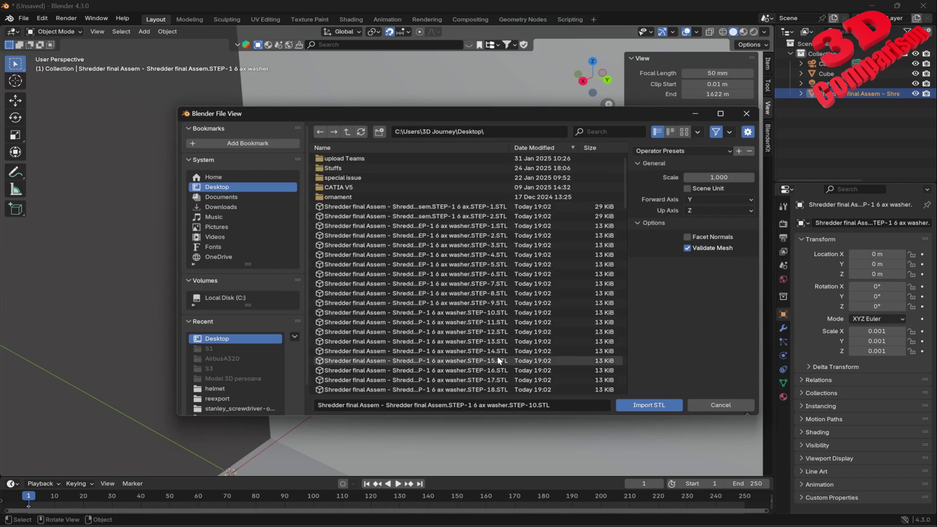
Sort Blender's file list newest first, then confirm saving Shredder final Assem1.STL in SOLIDWORKS
left_click(535, 148)
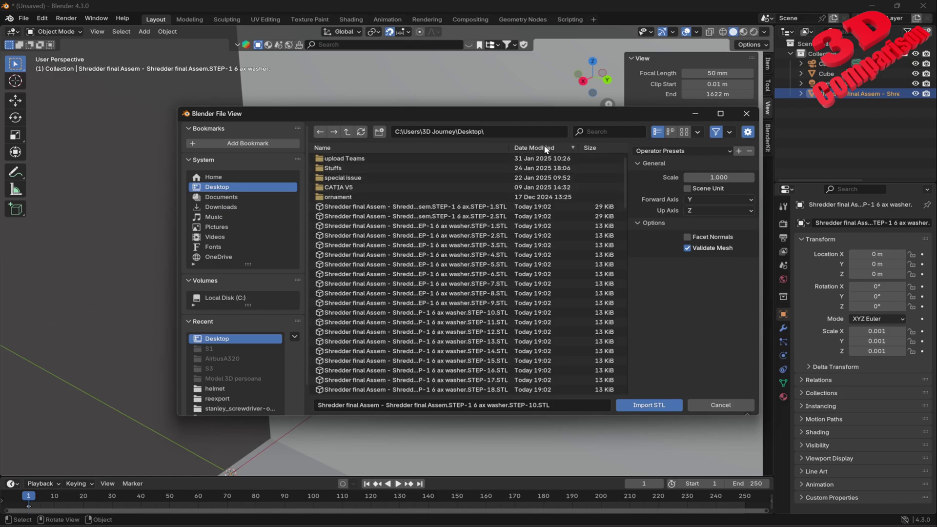
left_click(546, 151)
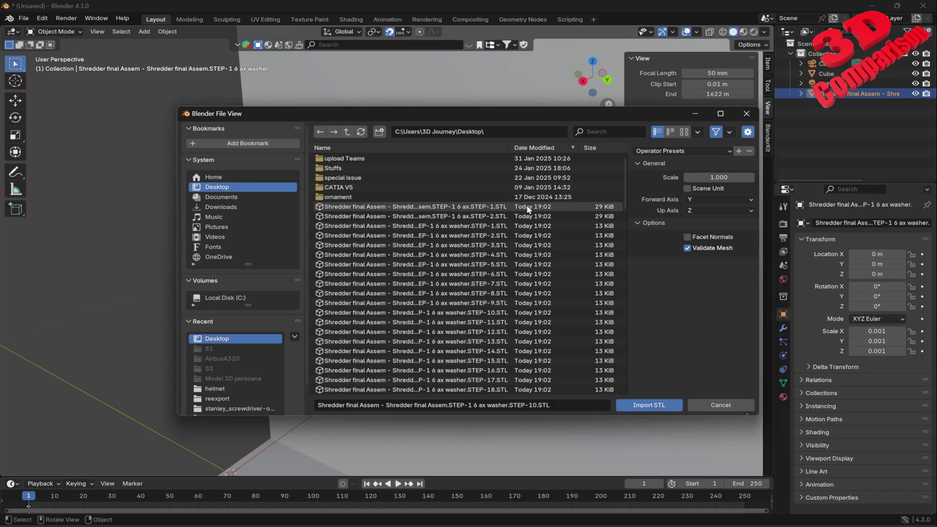
scroll(530, 215, "down", 15)
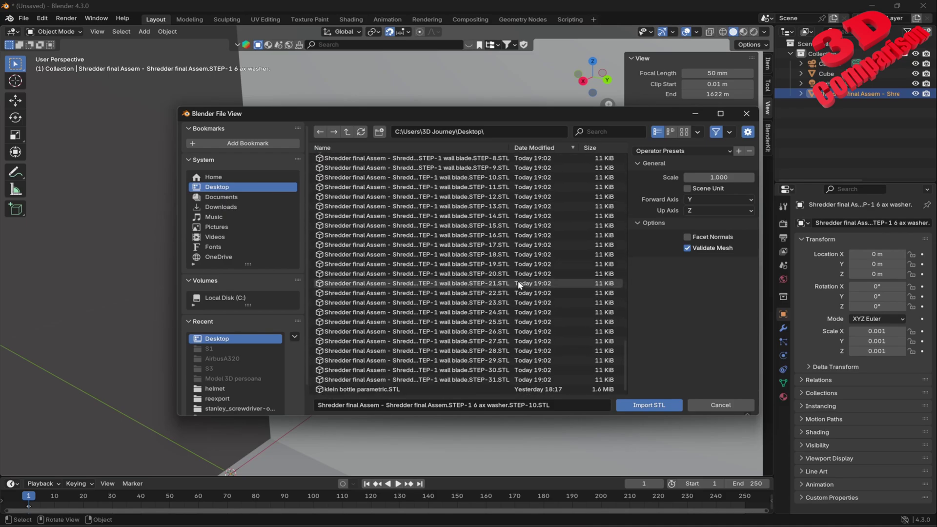
scroll(537, 366, "up", 10)
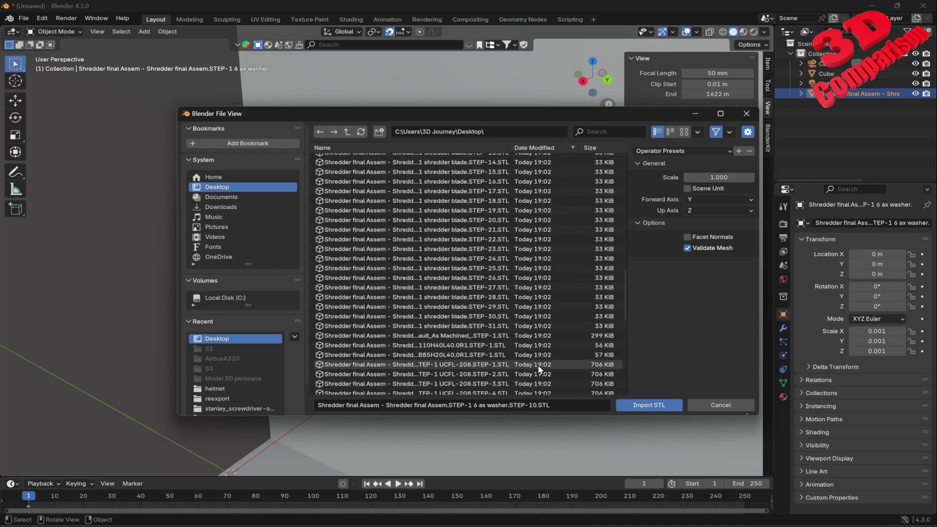
scroll(545, 354, "up", 8)
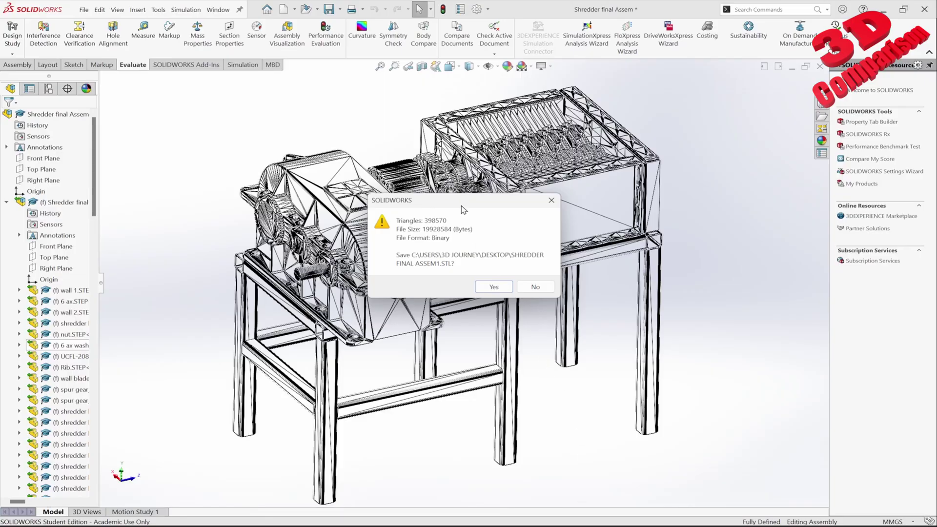
left_click_drag(463, 210, 239, 331)
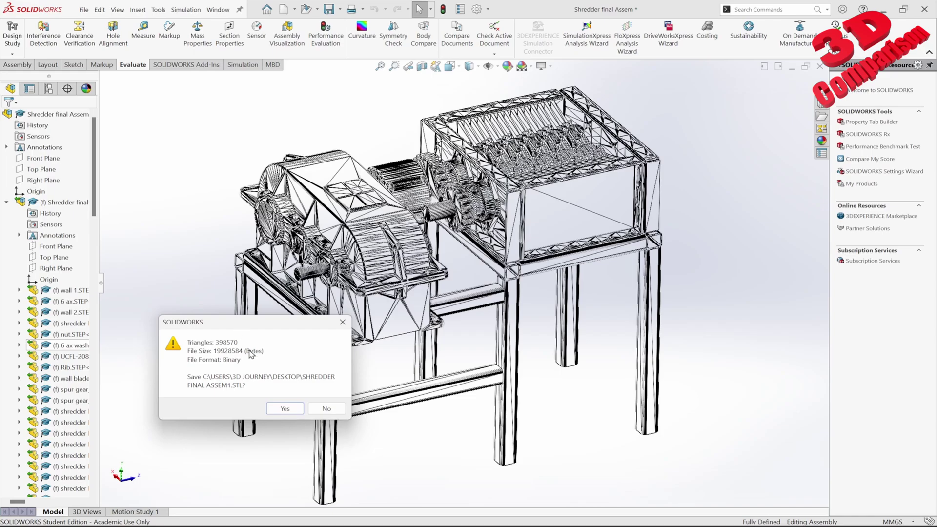
left_click(288, 413)
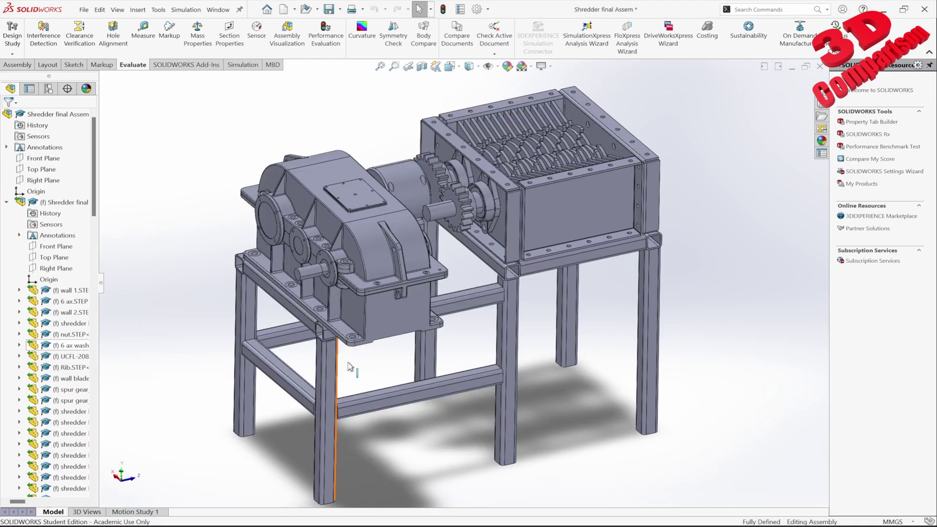
Import Shredder final Assem1.STL, found by sorting newest first and refreshing the list
mouse_move(590, 525)
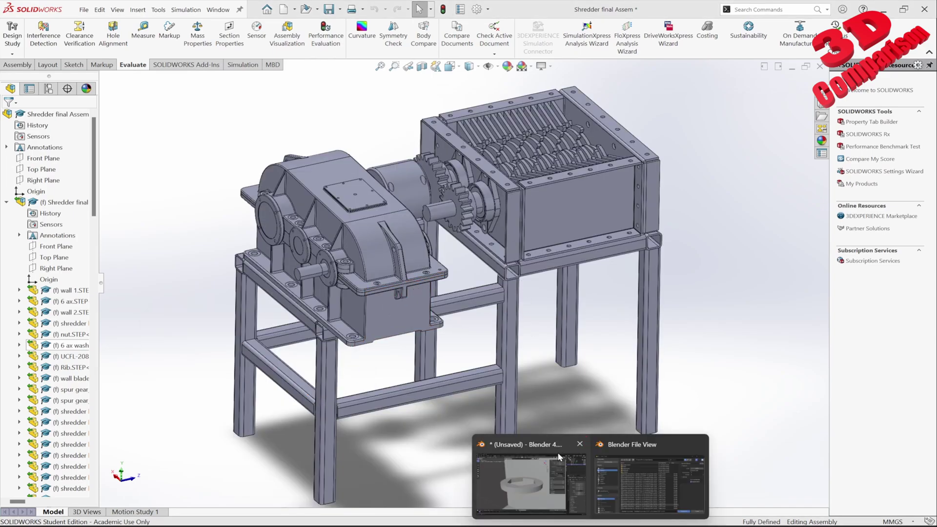
left_click(552, 493)
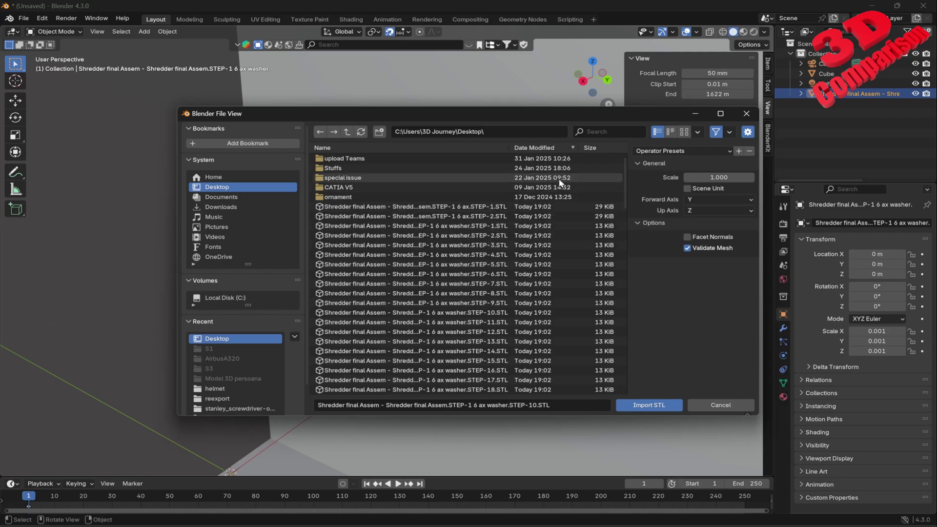
left_click(543, 148)
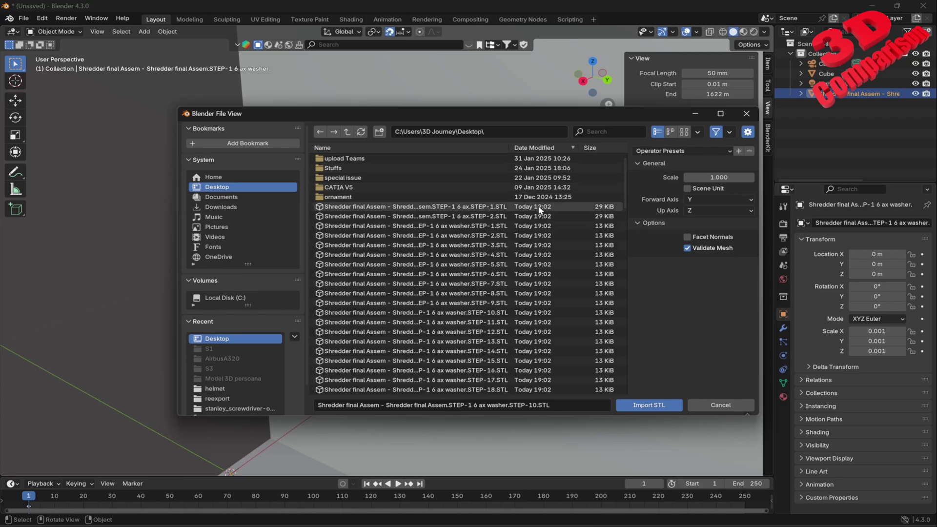
left_click(239, 187)
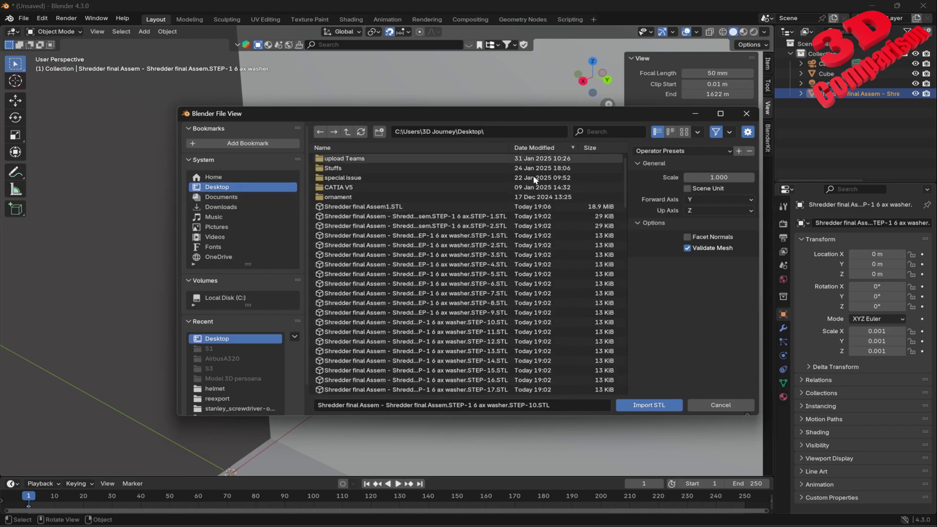
left_click(543, 210)
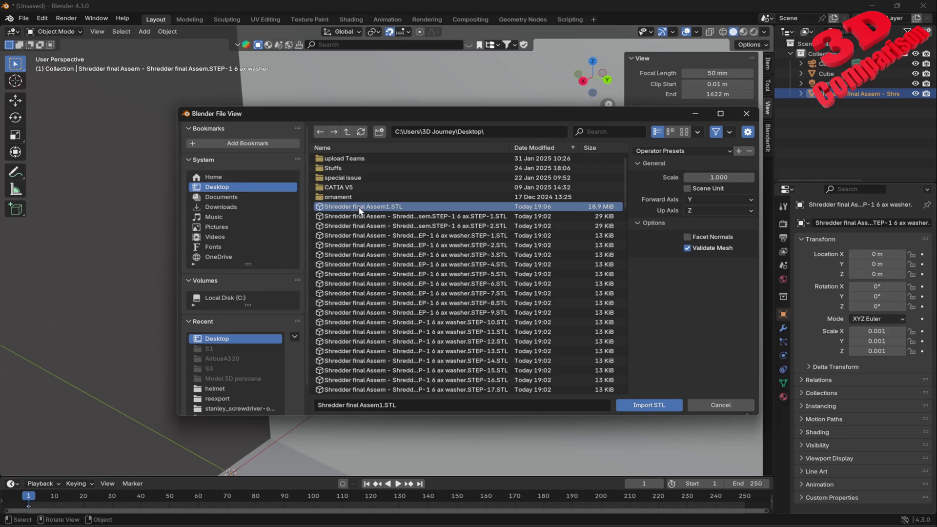
left_click(650, 405)
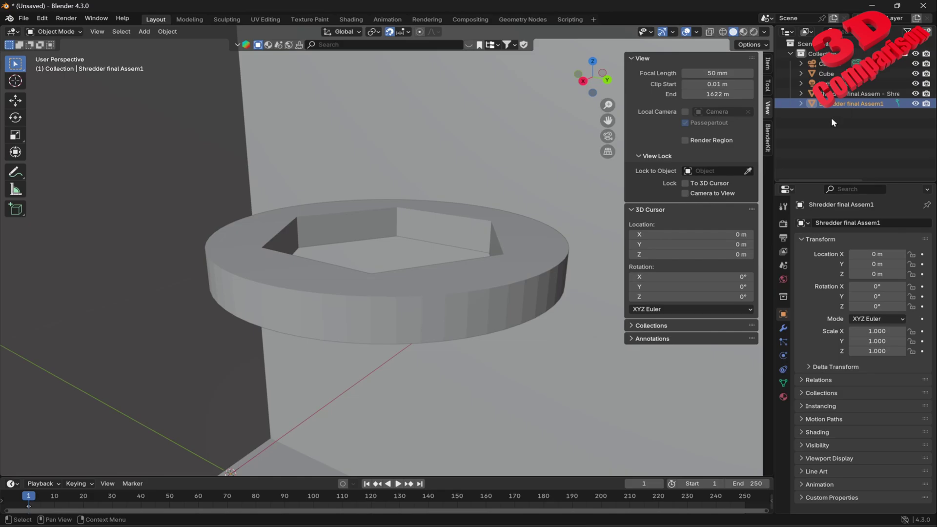
Scale the imported Shredder final Assem1 by 0.001
scroll(568, 297, "down", 8)
scroll(515, 298, "down", 10)
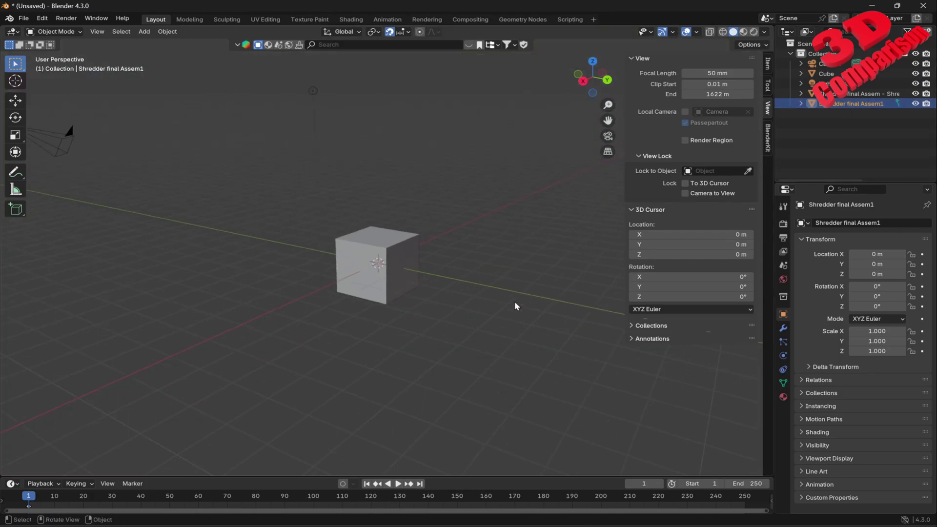
scroll(516, 298, "down", 5)
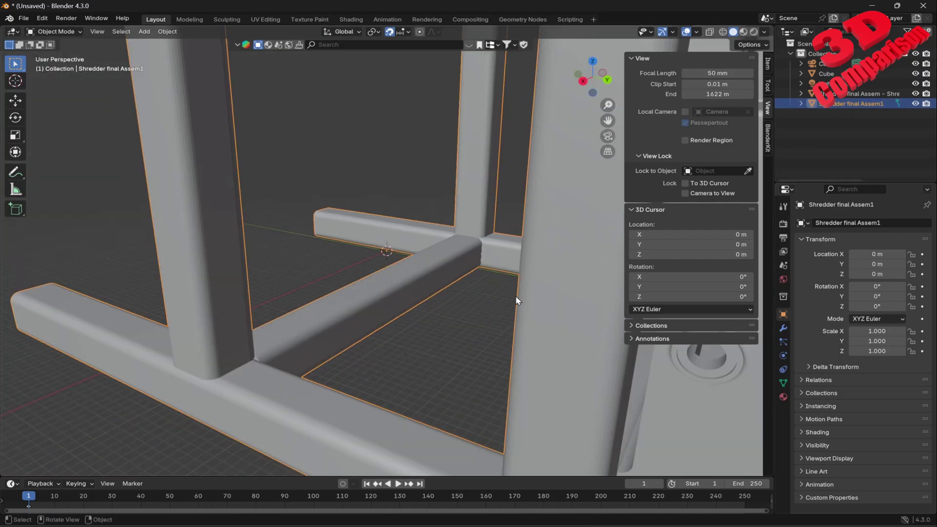
scroll(514, 279, "up", 10)
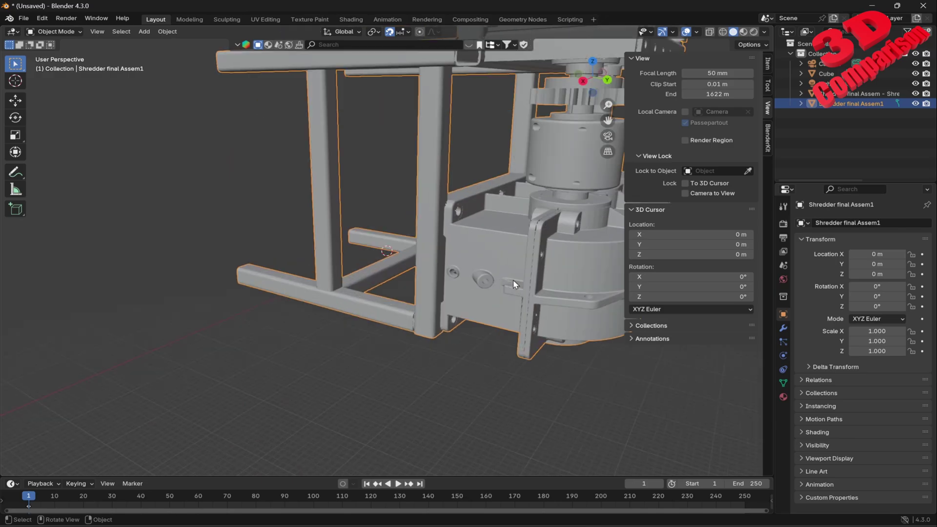
scroll(499, 290, "up", 5)
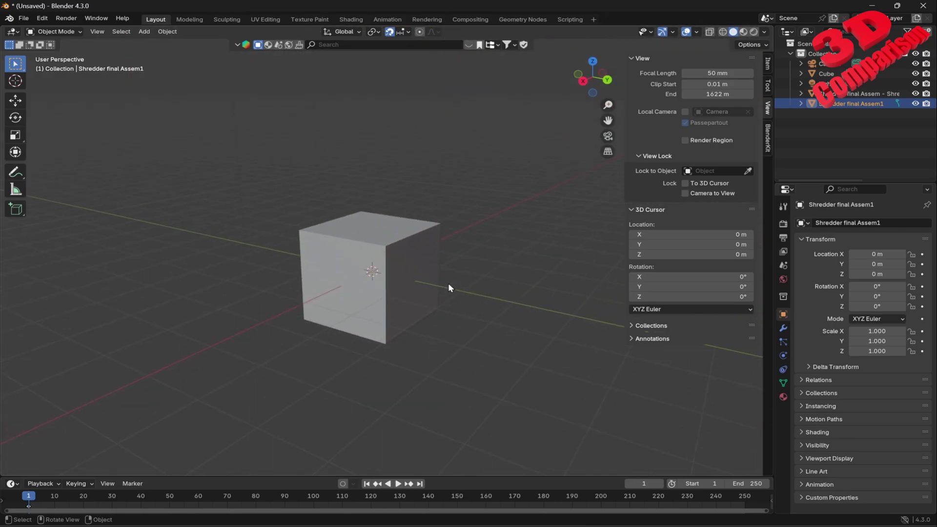
key("s")
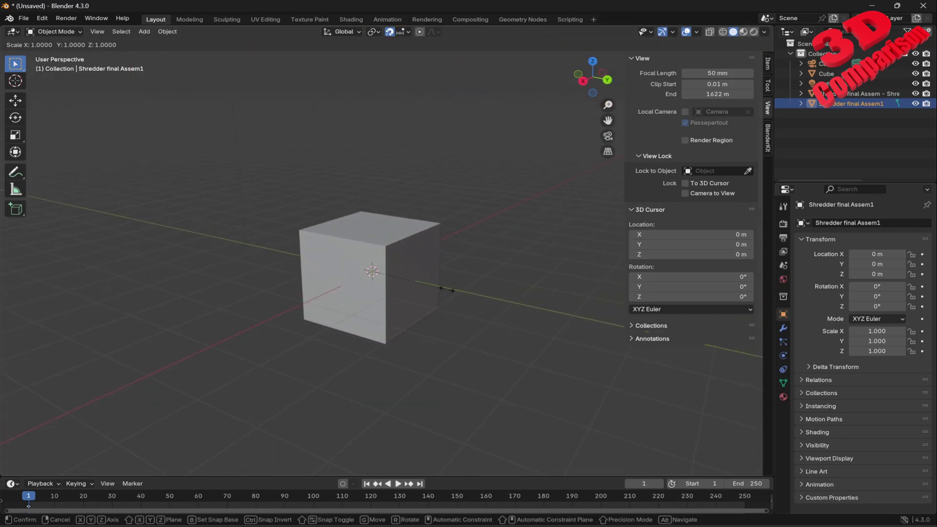
type("0.001")
key("Return")
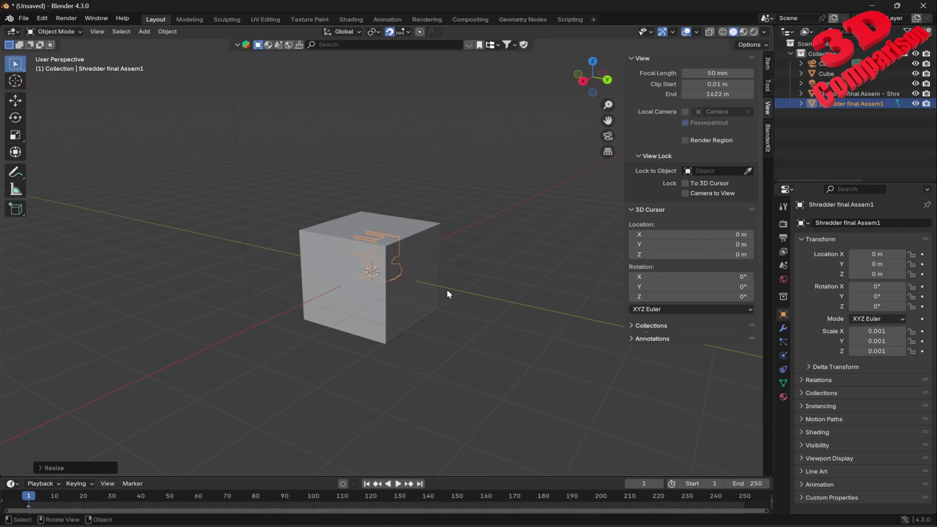
Delete the default cube from the scene
scroll(439, 283, "up", 6)
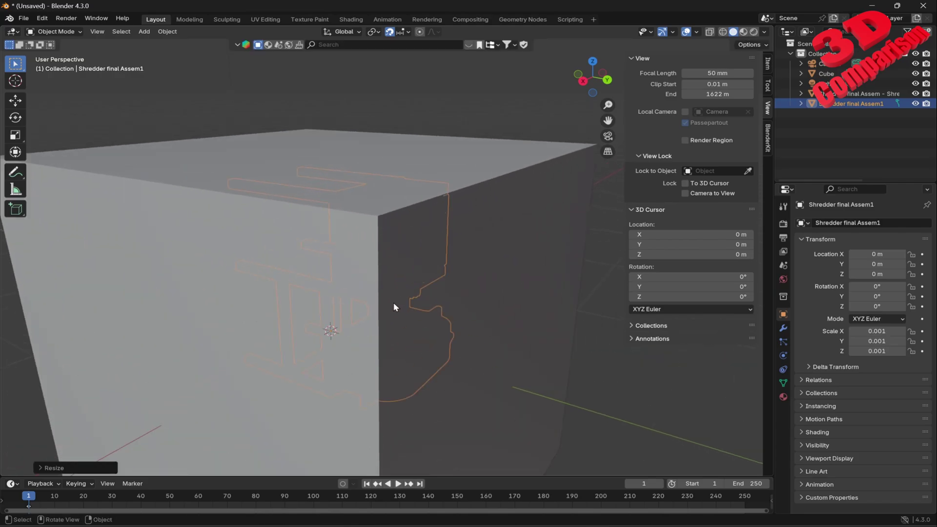
scroll(395, 301, "down", 5)
left_click(460, 293)
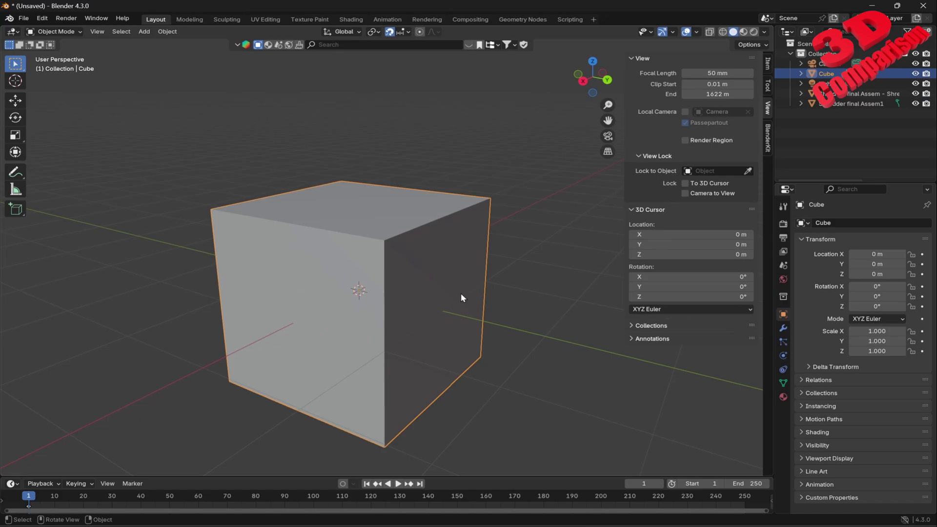
key("Delete")
Inspect the scaled shredder model from several angles, then return to SOLIDWORKS
middle_click_drag(460, 292, 459, 232)
left_click(439, 222)
scroll(439, 222, "up", 2)
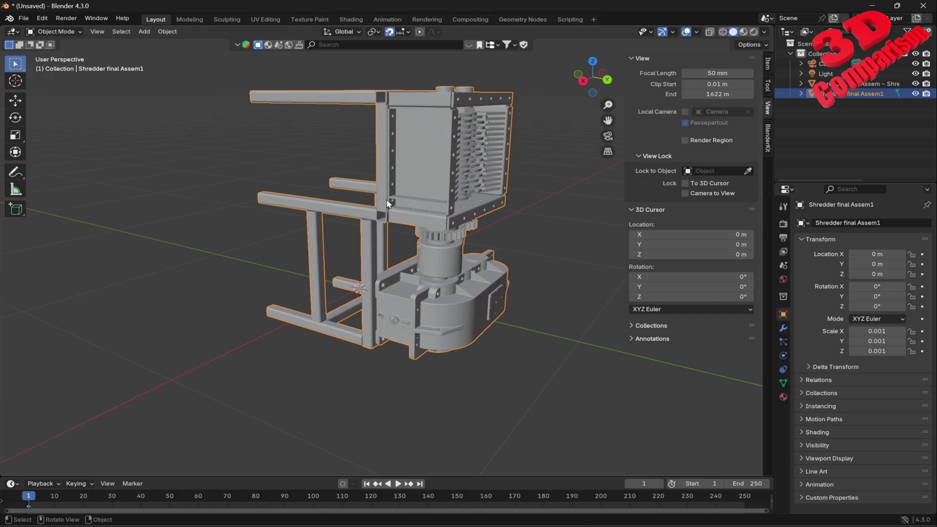
middle_click_drag(398, 193, 646, 186)
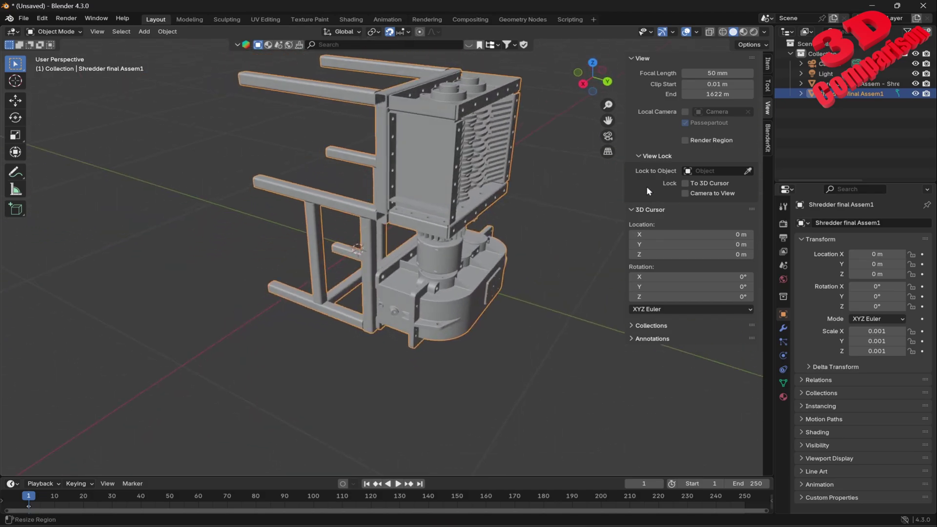
left_click(801, 94)
left_click(802, 93)
middle_click_drag(515, 280, 430, 225)
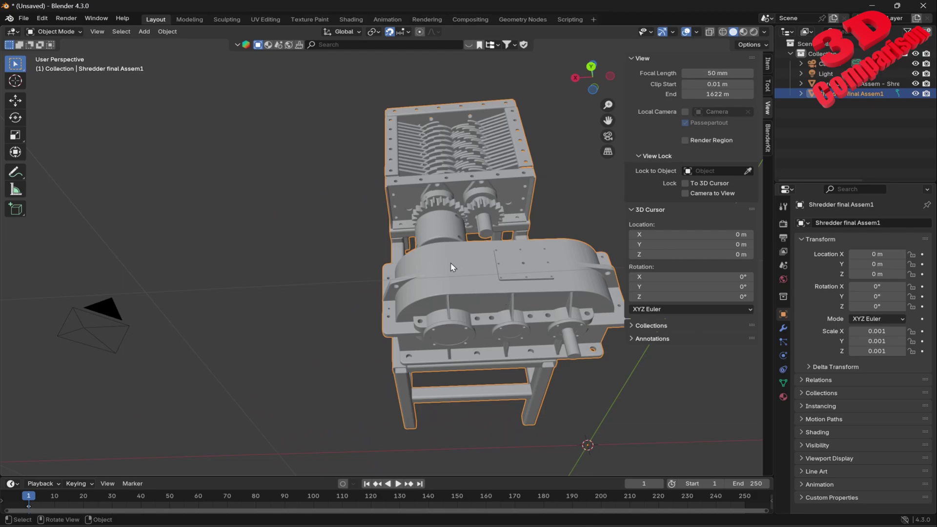
left_click(566, 488)
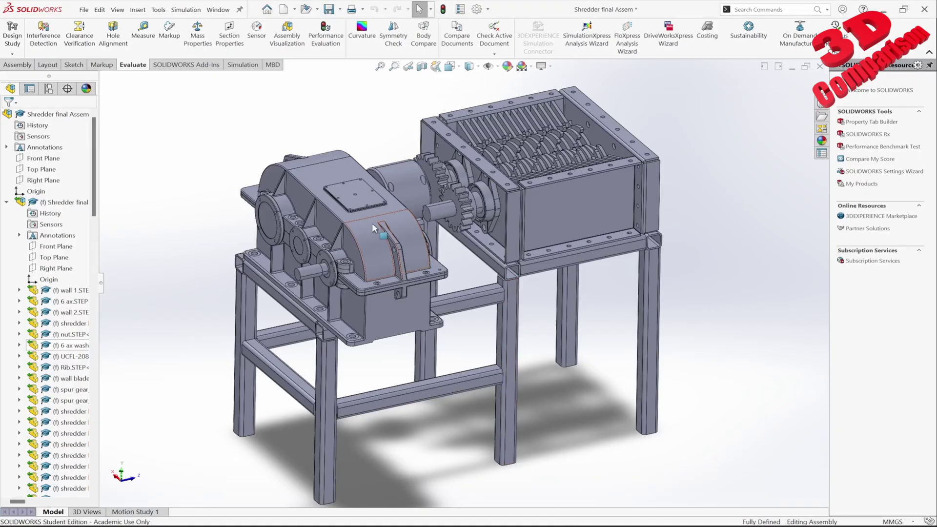
Open a section view and try the Top and Right planes, orbiting the cut assembly
left_click(422, 66)
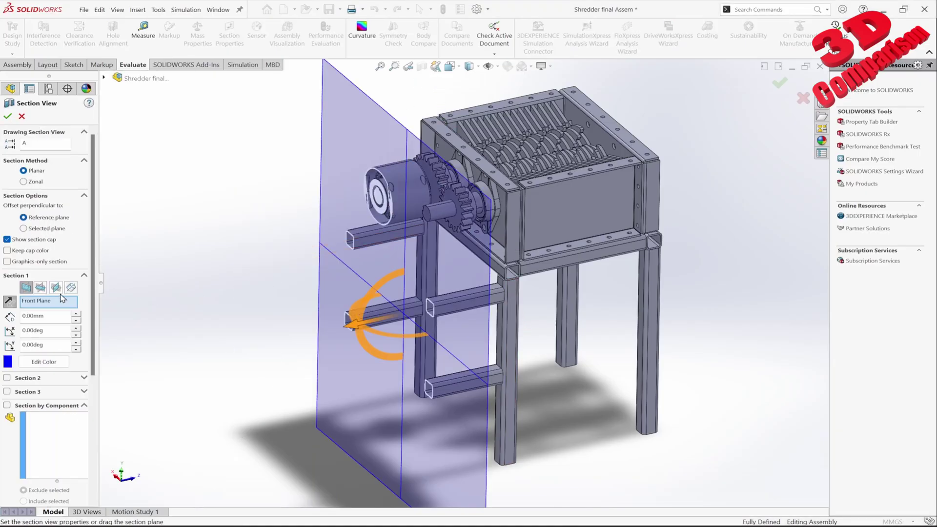
left_click(41, 288)
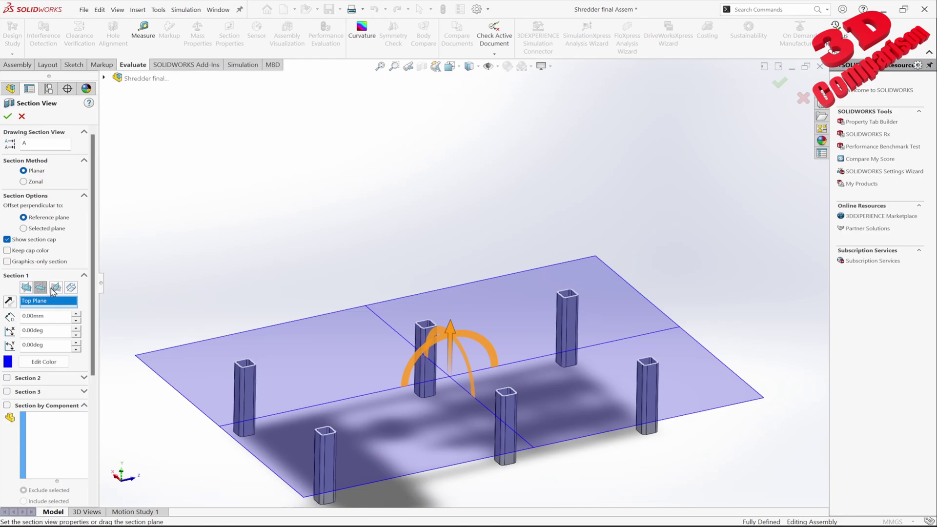
left_click(56, 288)
middle_click_drag(396, 277, 472, 295)
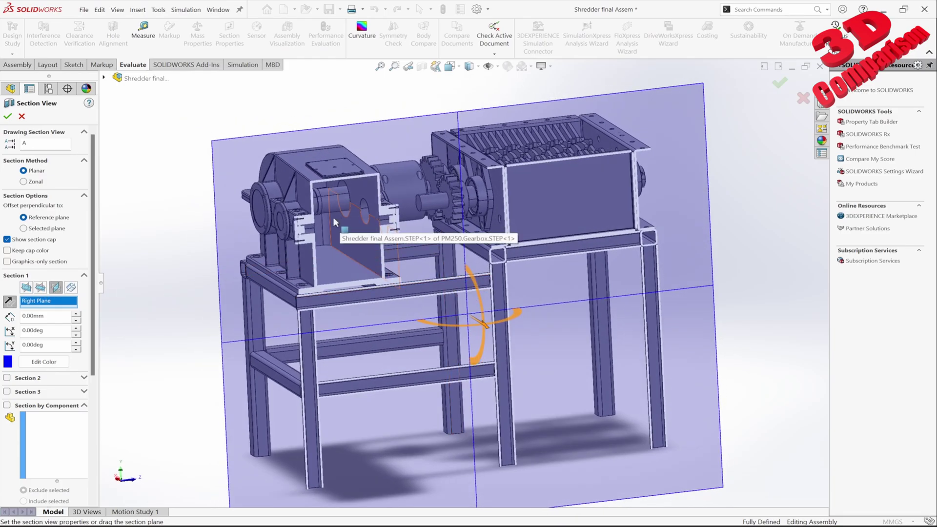
scroll(367, 245, "down", 5)
middle_click_drag(367, 246, 440, 273)
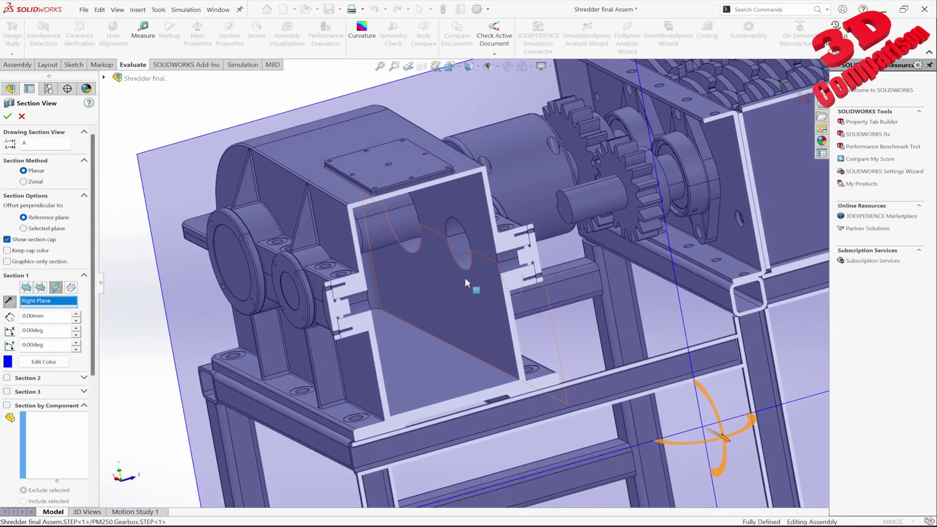
scroll(582, 322, "up", 5)
Cut horizontally through the gearbox and cutter shafts at adjusted heights, then close the section view
left_click(41, 287)
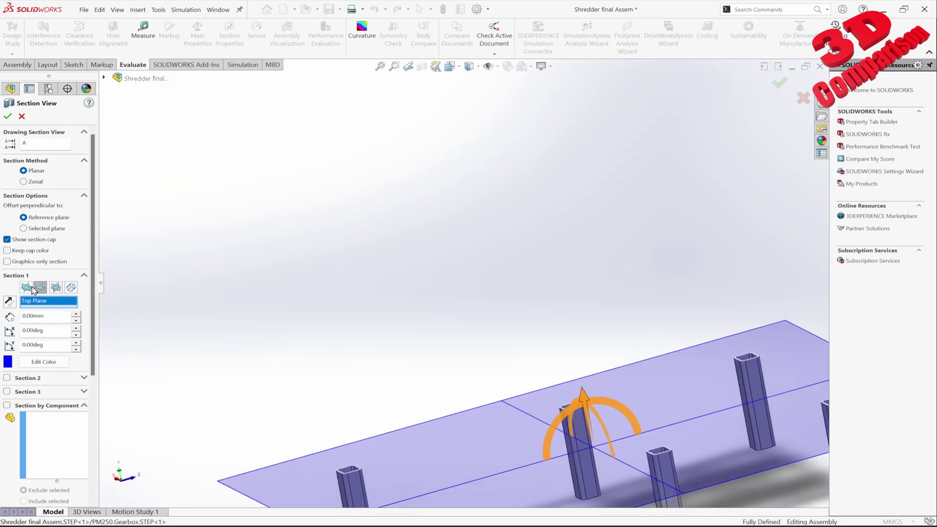
left_click(26, 287)
middle_click_drag(511, 293, 523, 316)
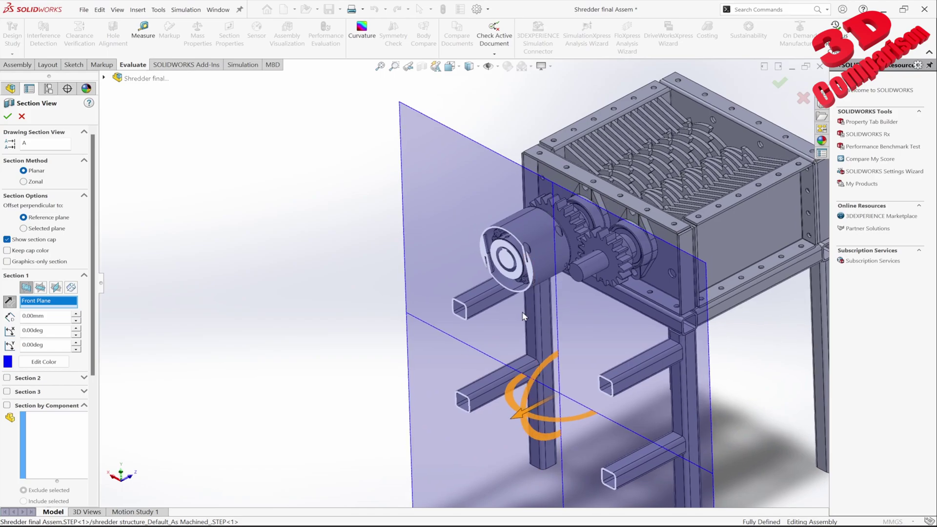
left_click(41, 288)
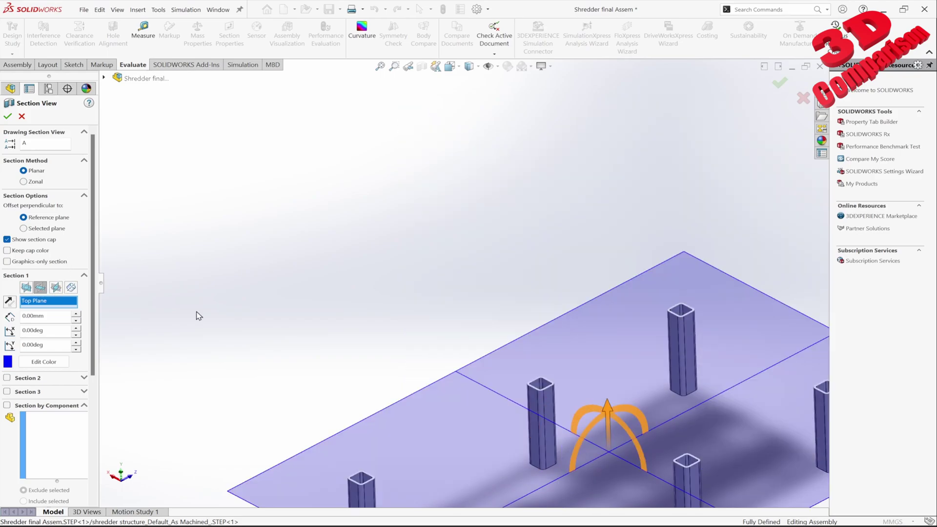
left_click_drag(584, 412, 627, 227)
scroll(467, 285, "down", 10)
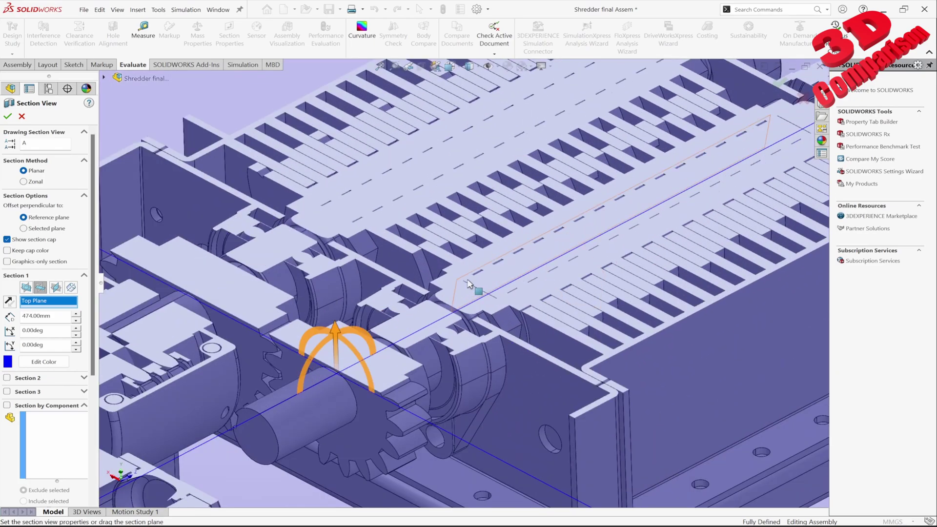
mouse_move(341, 337)
left_mouse_down()
mouse_move(353, 323)
mouse_move(355, 334)
left_mouse_up()
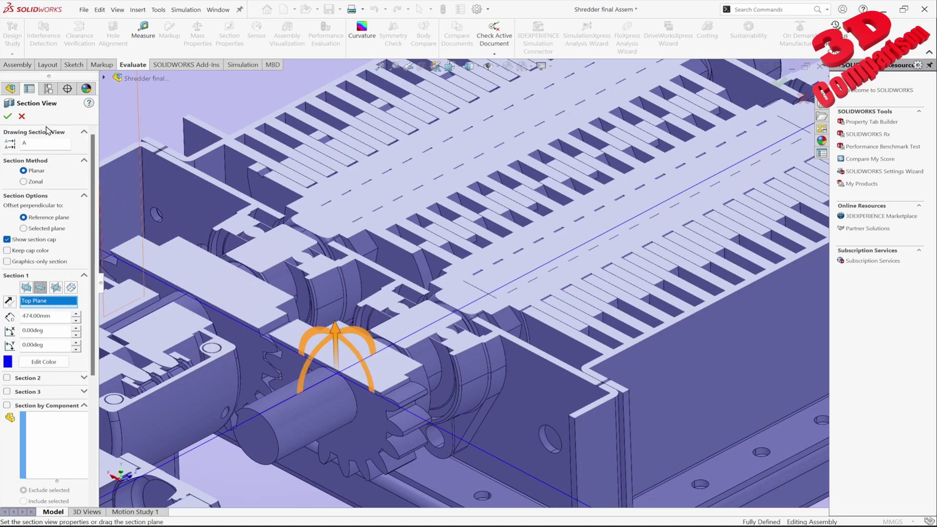
left_click(22, 117)
scroll(471, 302, "up", 5)
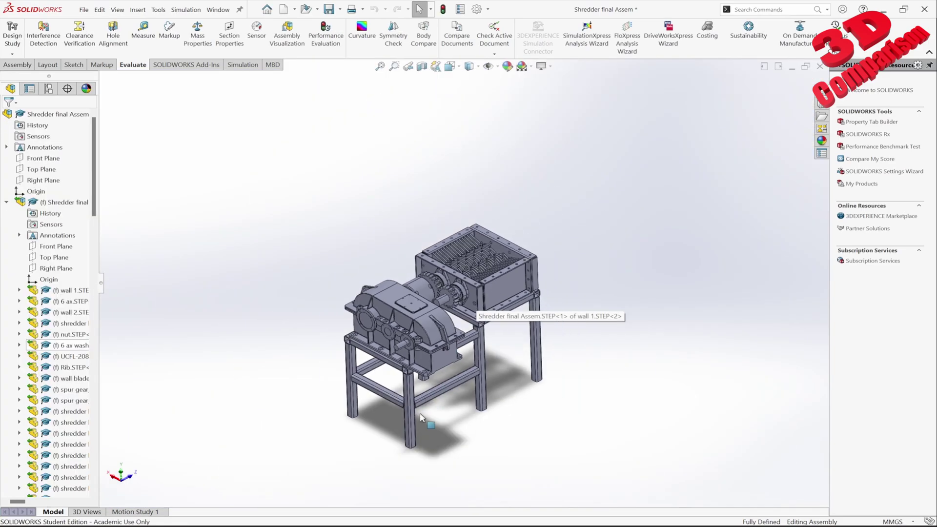
Zoom and orbit the SOLIDWORKS shredder assembly to a closer, lower front view
scroll(471, 303, "down", 3)
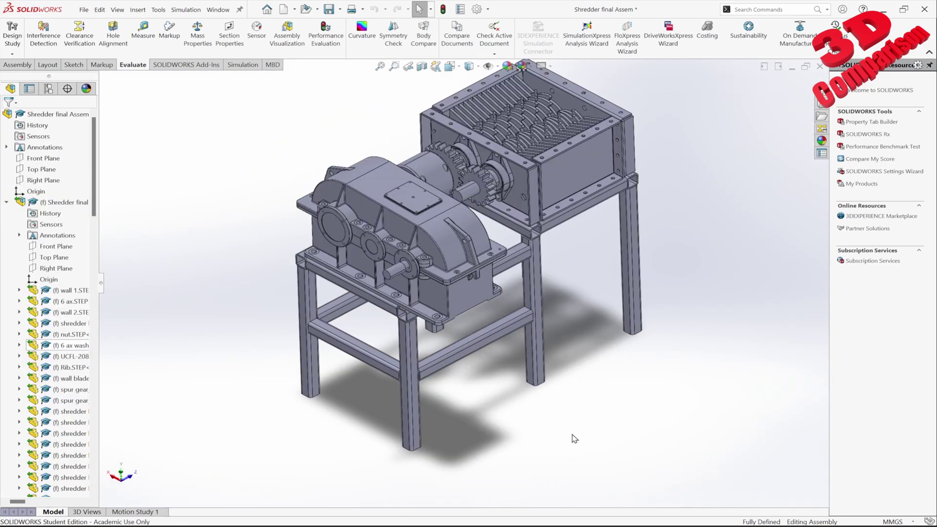
middle_click_drag(488, 412, 479, 397)
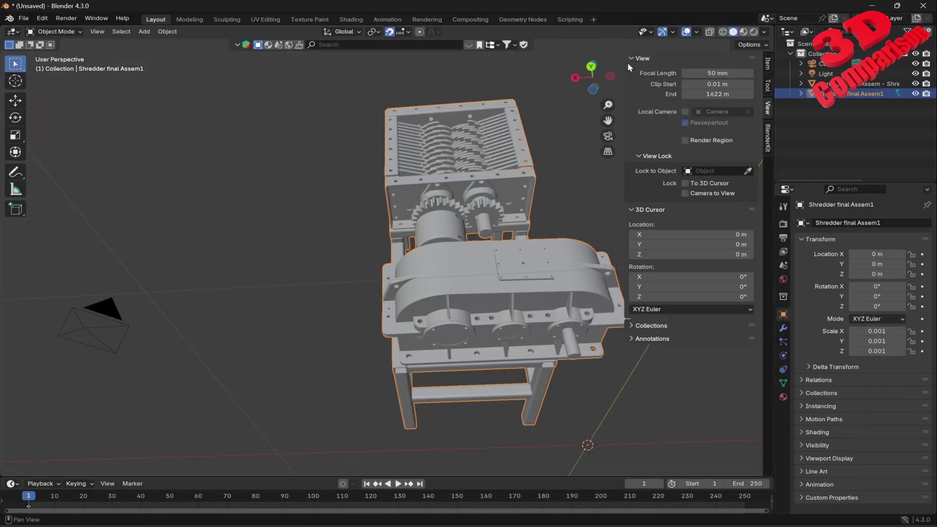
Start rotating the imported shredder, then cancel the mistyped rotation to restore its orientation
middle_click_drag(610, 161, 429, 287)
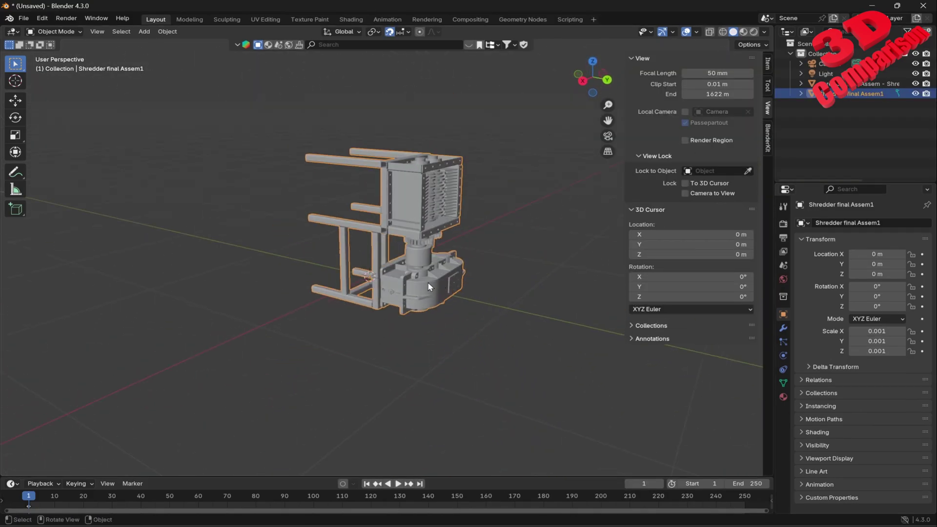
key("r")
key("z")
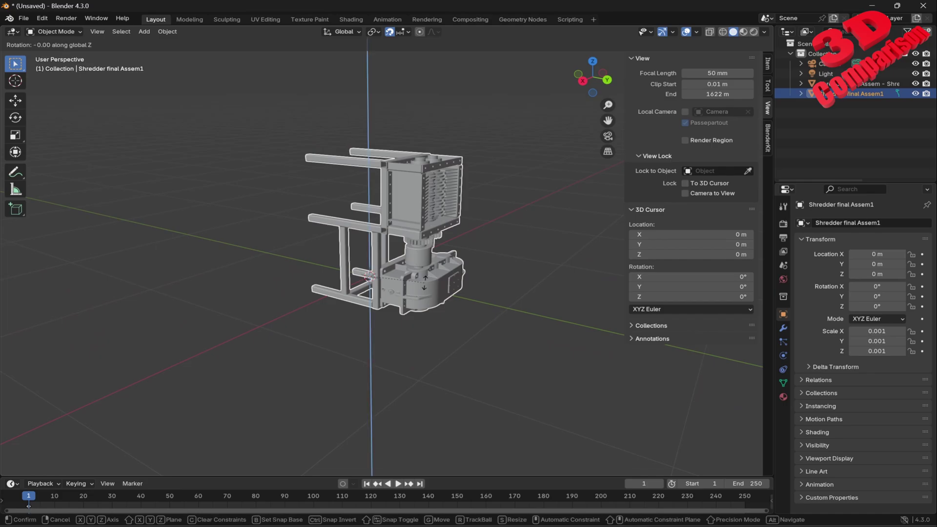
key("x")
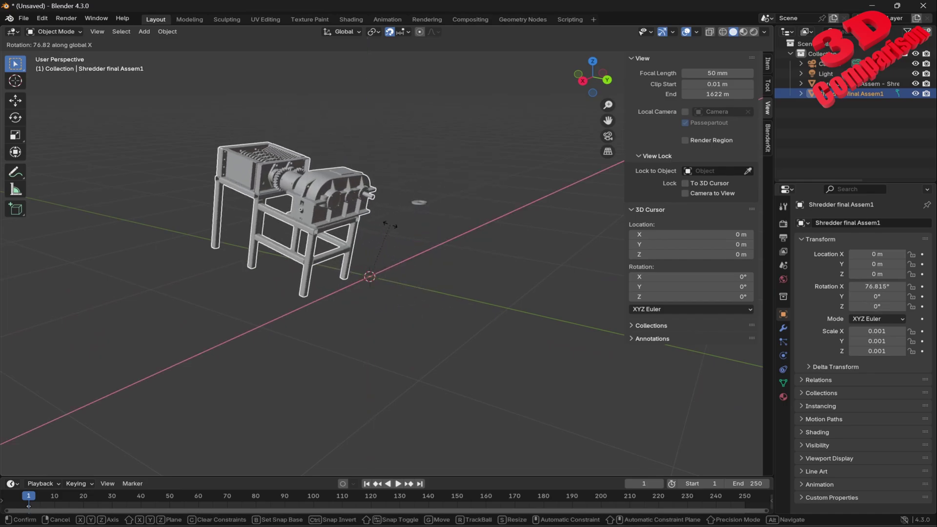
type("-90")
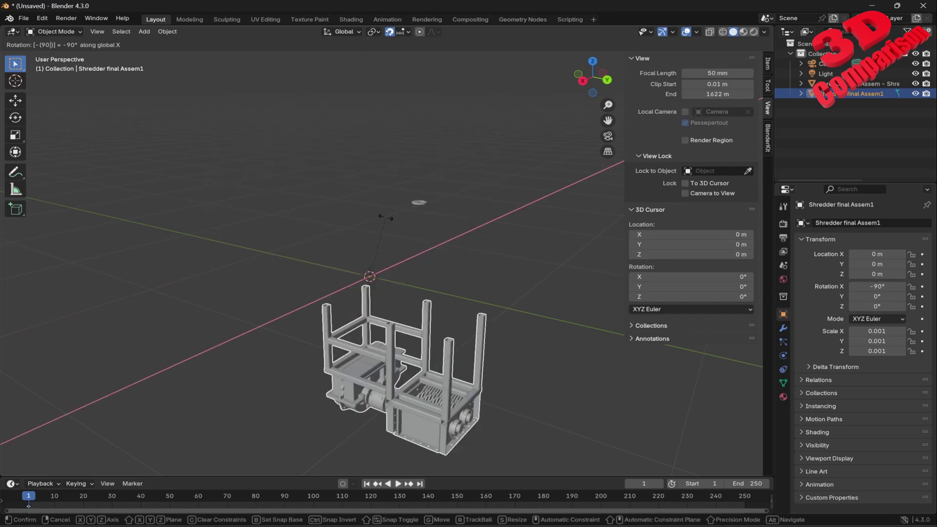
type("90")
key("BackSpace")
key("BackSpace")
key("Escape")
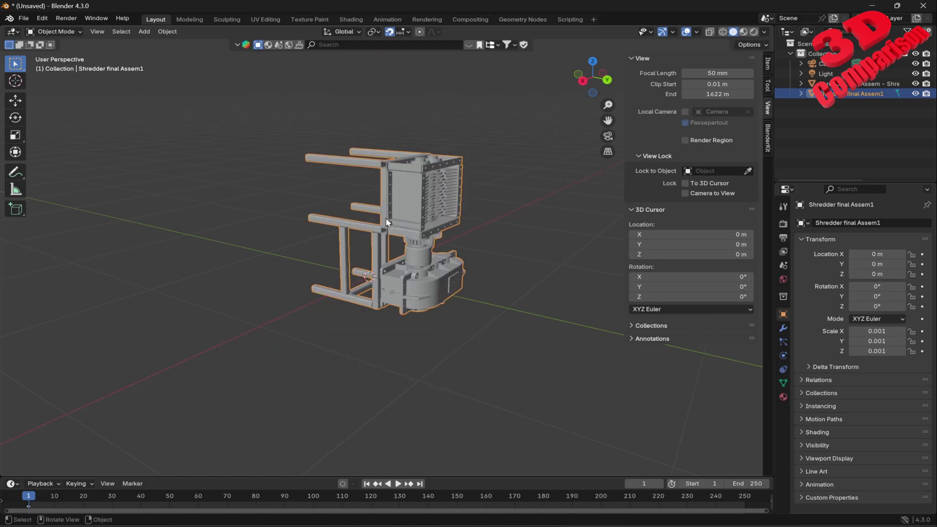
Rotate the shredder 90° about the X axis so it stands upright, then deselect it
key("r")
type("x")
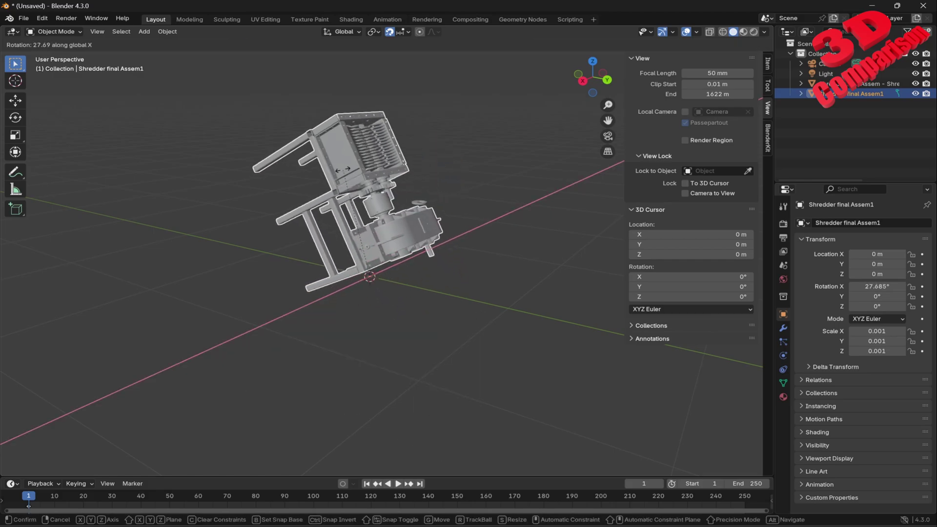
type("90")
key("Return")
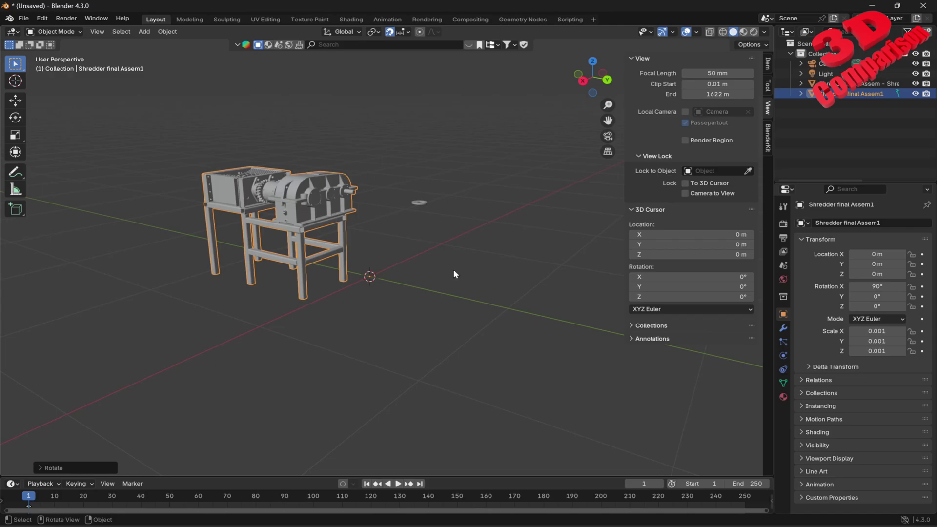
left_click(381, 257)
middle_click_drag(382, 260, 530, 246)
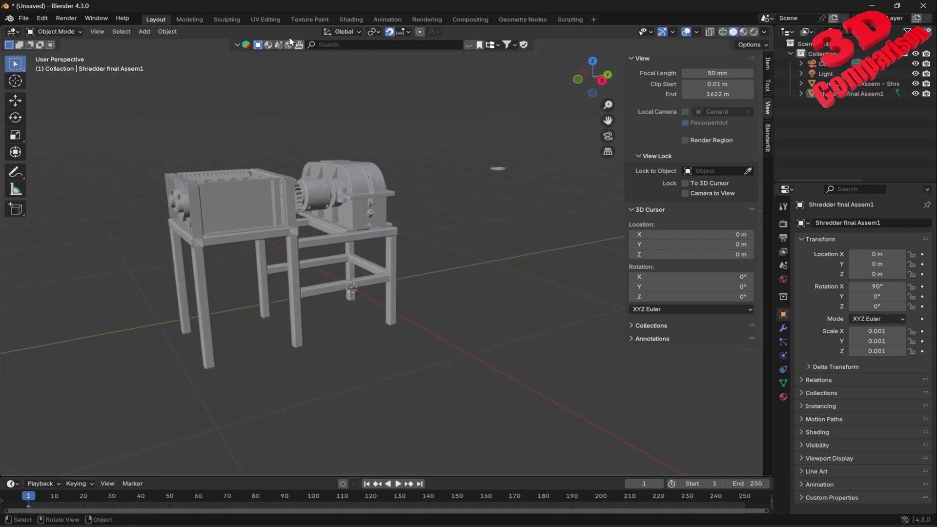
Search BlenderKit Models for 'person'
left_click(262, 46)
left_click(335, 45)
type("p")
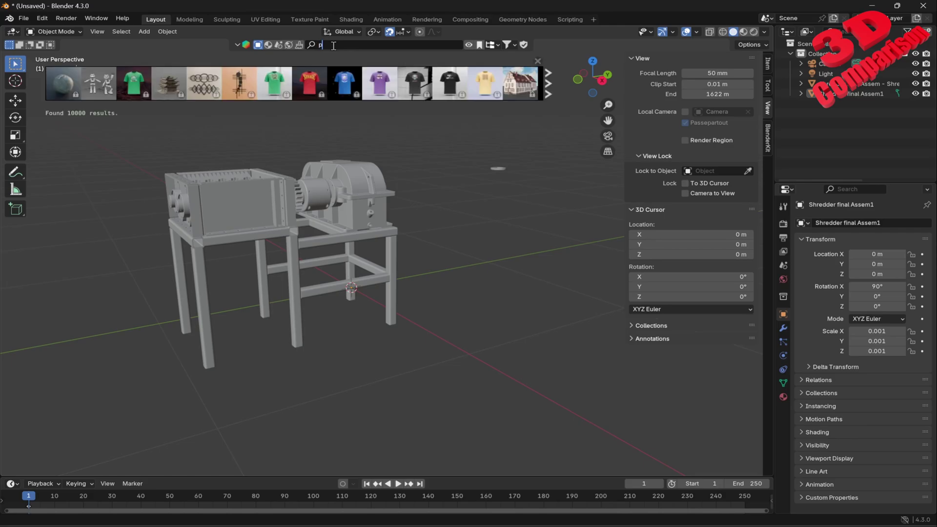
type("erson")
key("Return")
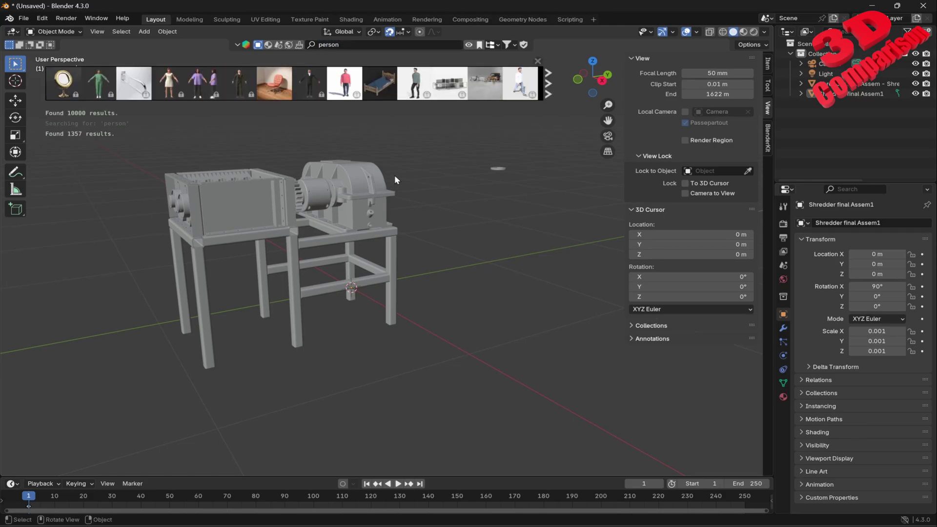
Drag a person model from the next results page into the scene beside the shredder
left_click(553, 85)
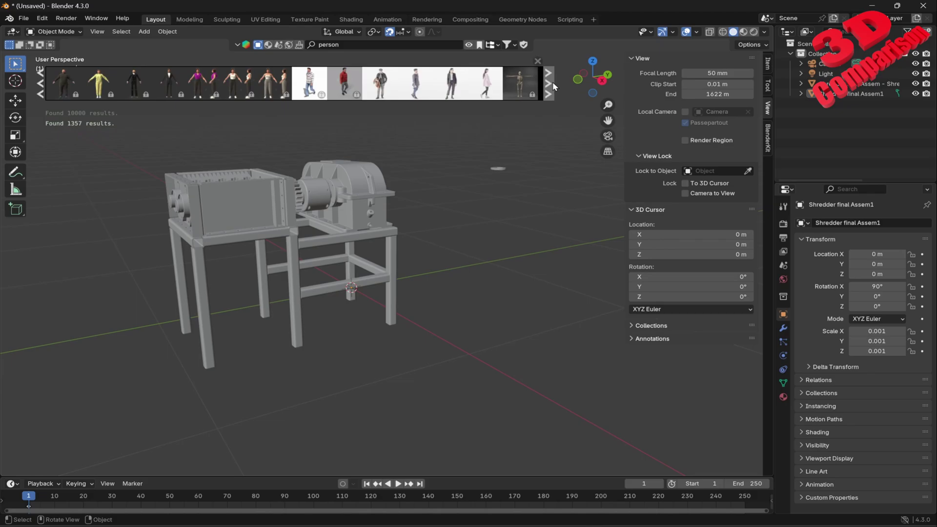
left_click_drag(450, 91, 481, 248)
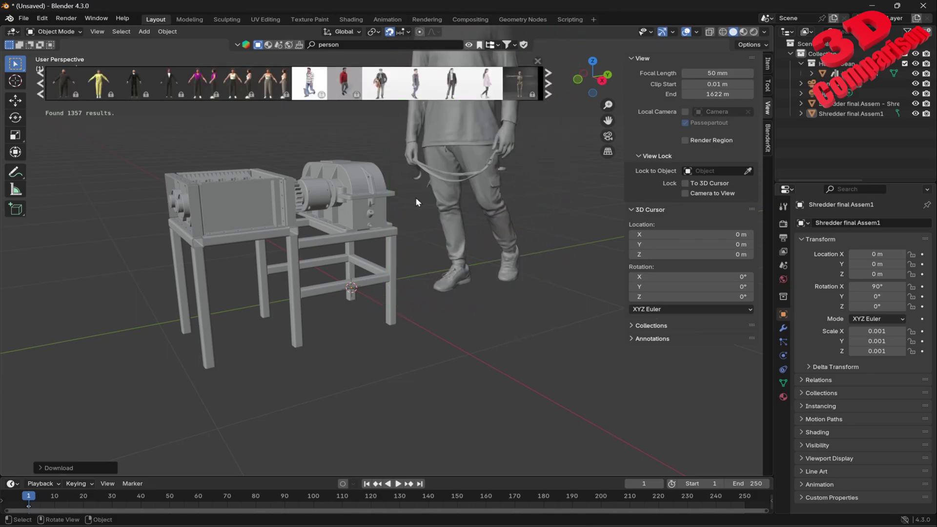
scroll(425, 217, "down", 5)
middle_click_drag(435, 232, 424, 268)
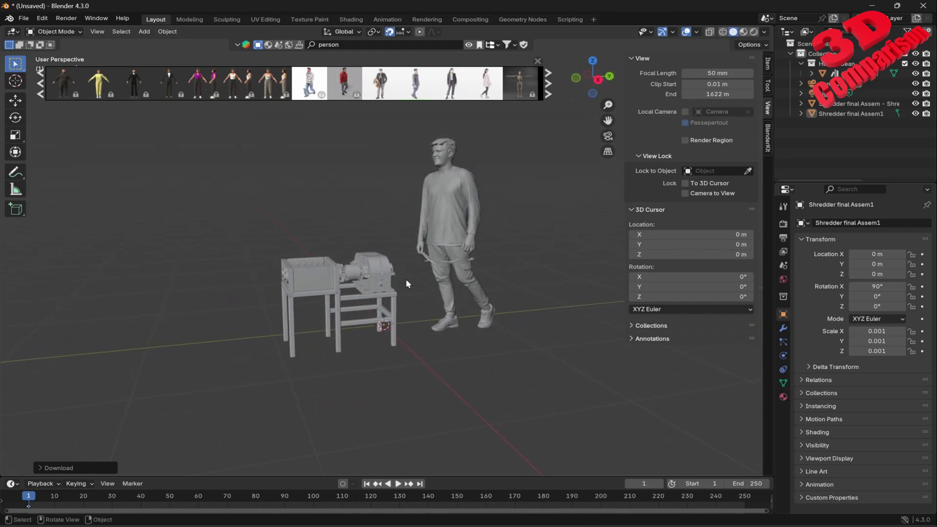
scroll(335, 296, "up", 5)
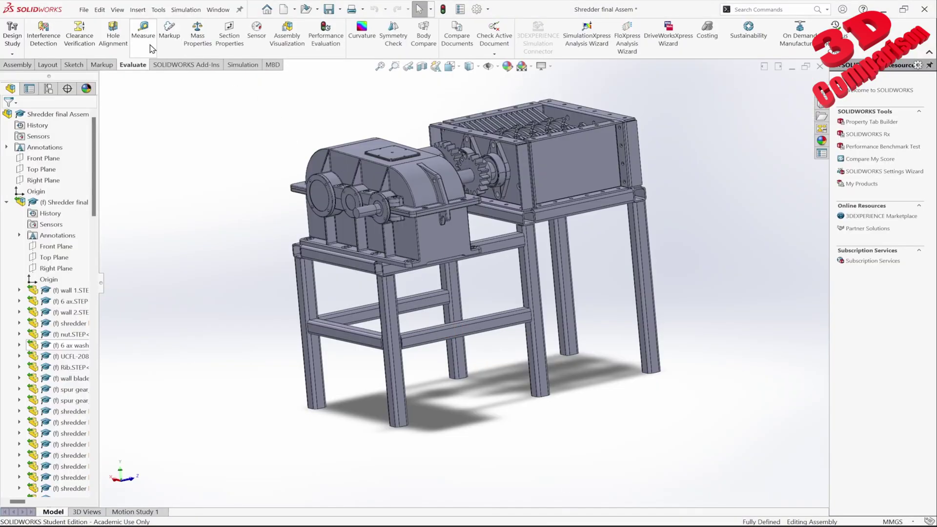
Measure the stand's front leg with the Measure tool, orbiting to check it from the front
left_click(150, 45)
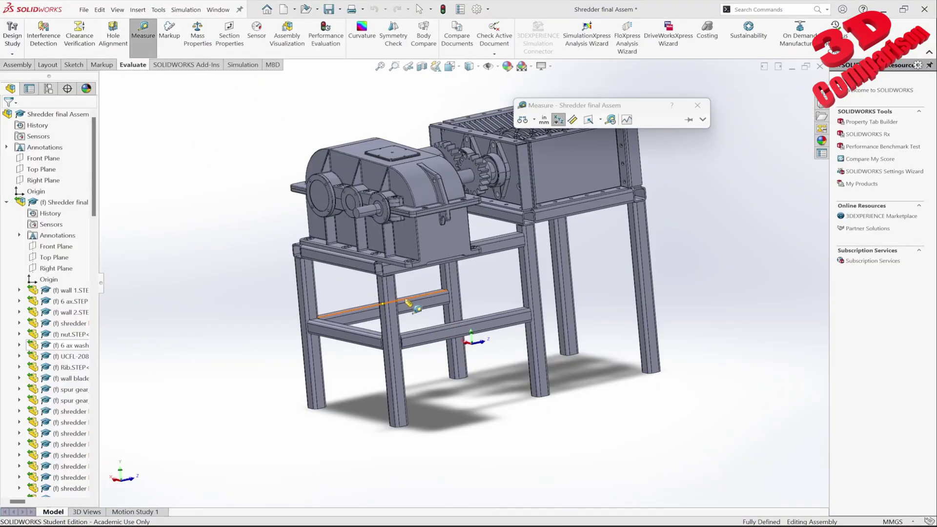
left_click(406, 426)
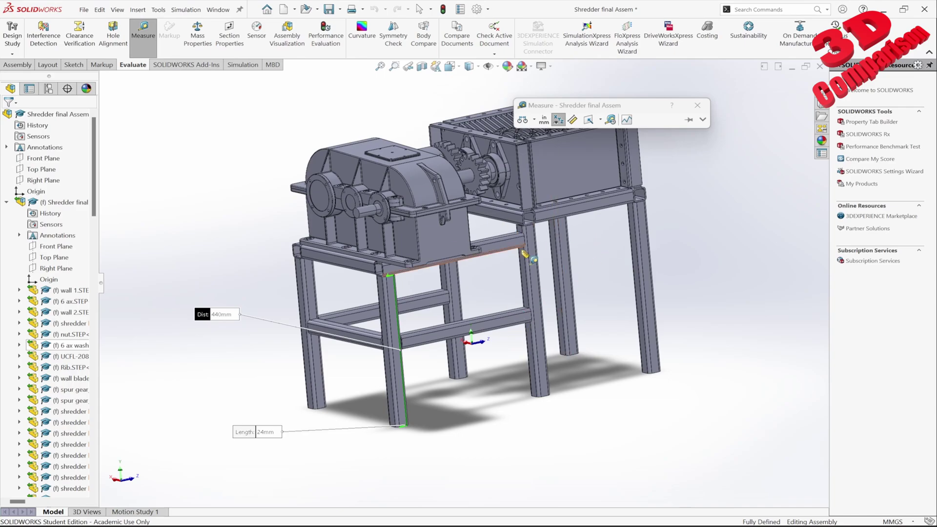
middle_click_drag(509, 307, 403, 267)
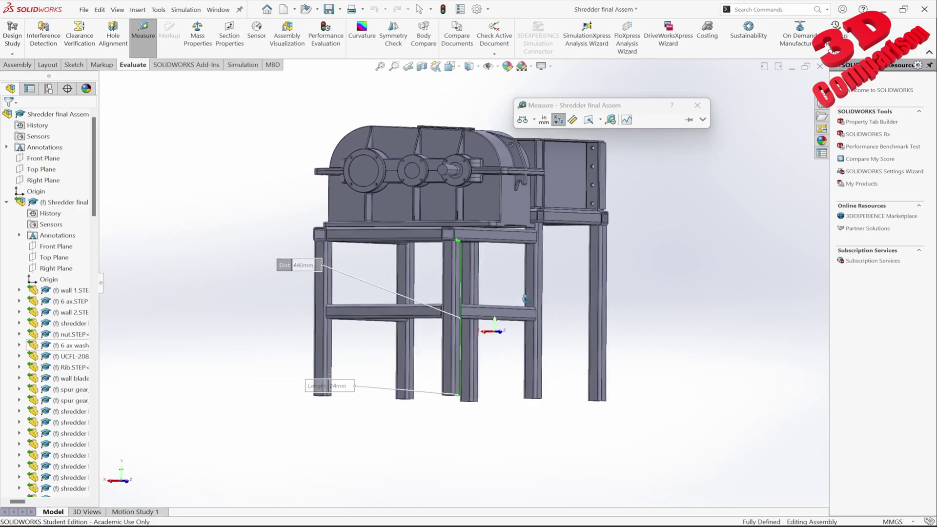
middle_click_drag(539, 374, 147, 342)
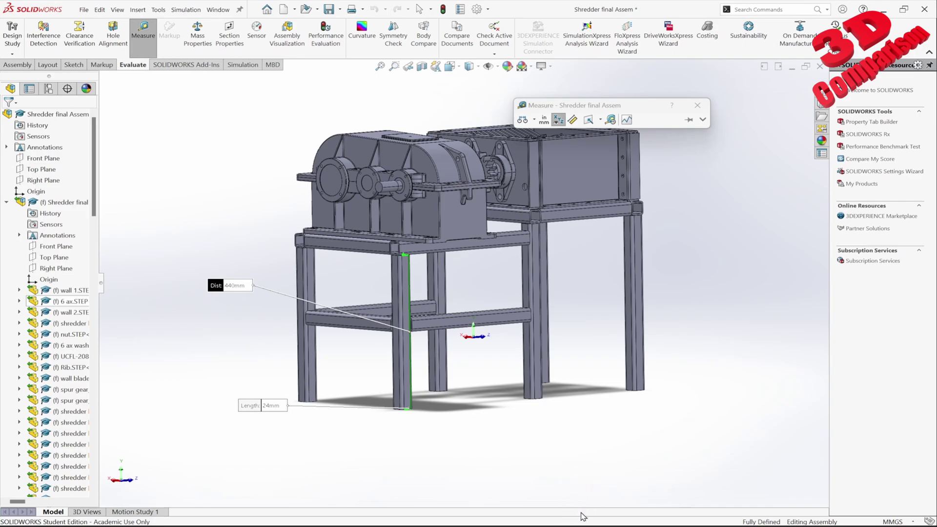
left_click(84, 9)
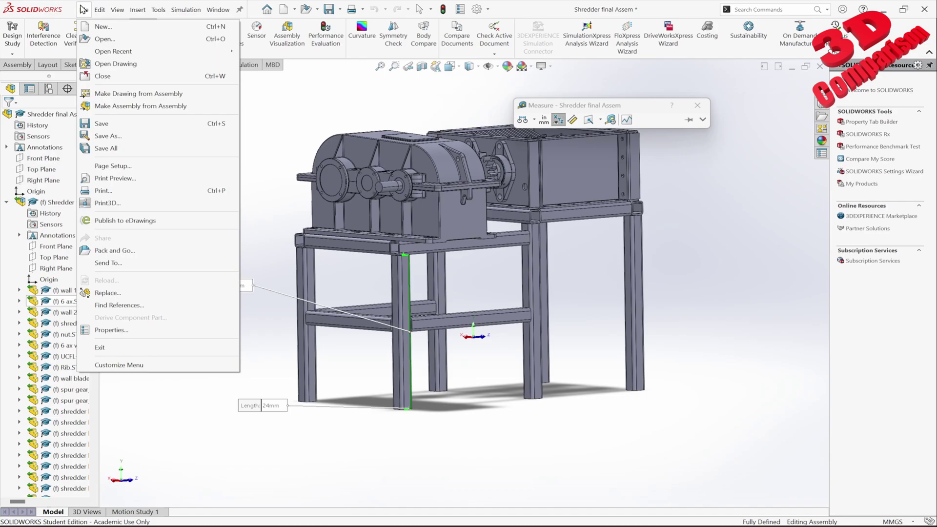
Save the assembly as 'Shredder final Assem' in Extended Reality Binary (*.glb) format
left_click(168, 140)
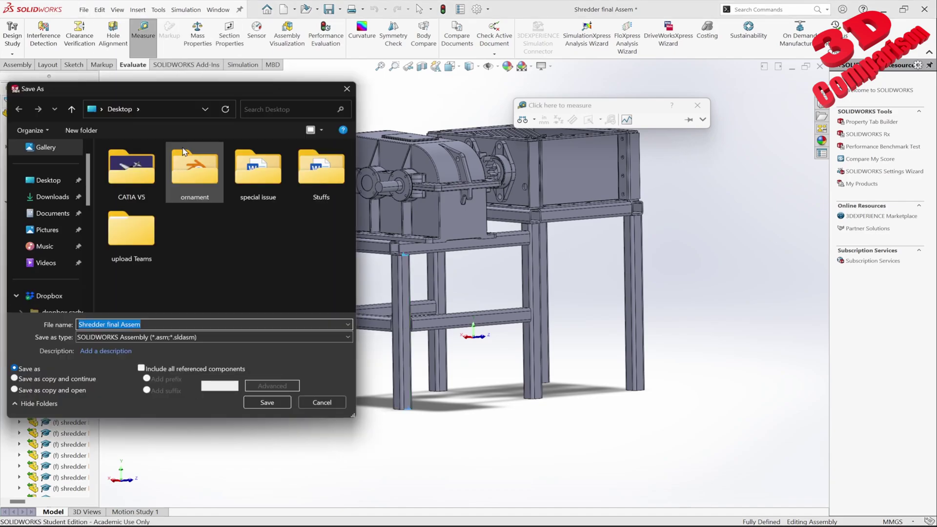
left_click(159, 338)
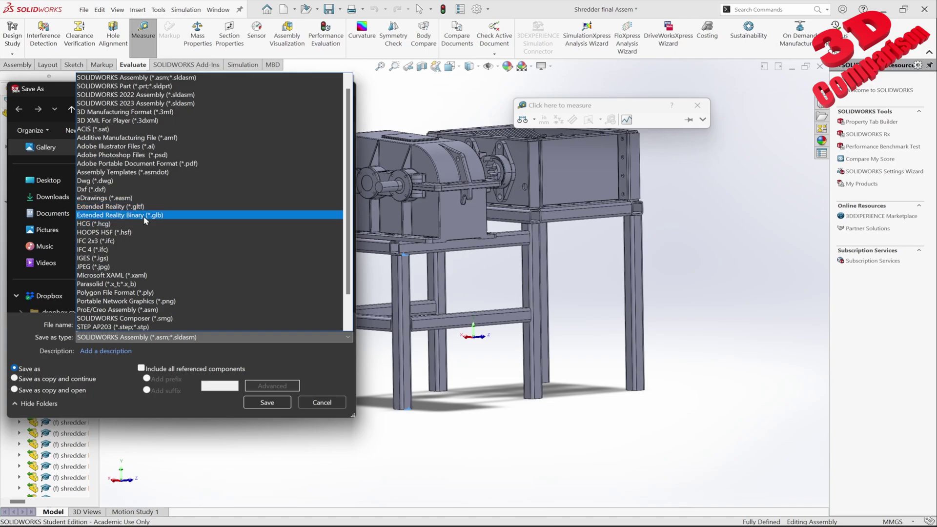
left_click(161, 216)
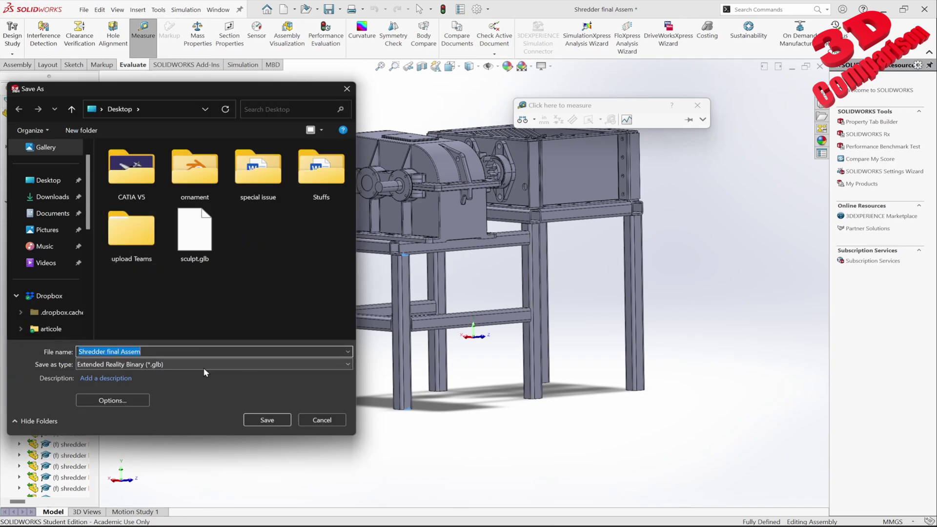
left_click(267, 420)
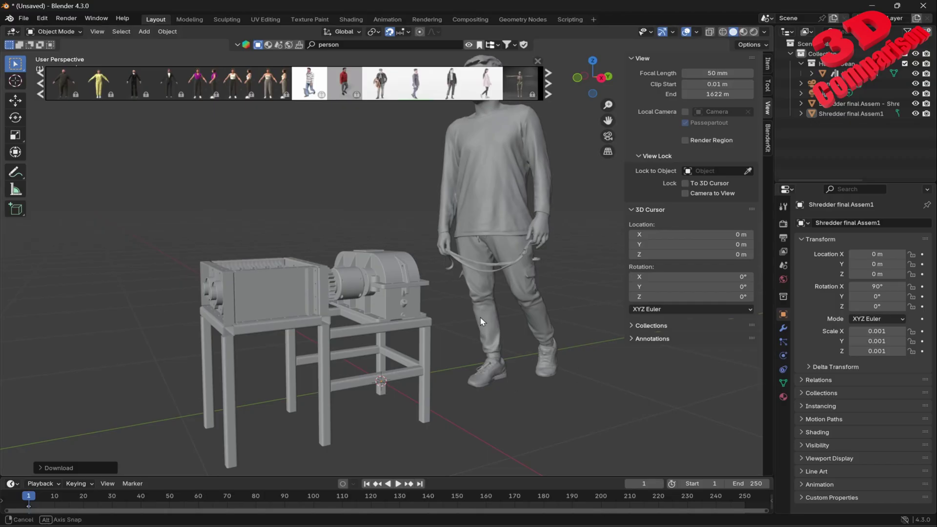
Switch to Material Preview shading and import Desktop/shredder_final_assem.glb as glTF 2.0
scroll(497, 295, "down", 4)
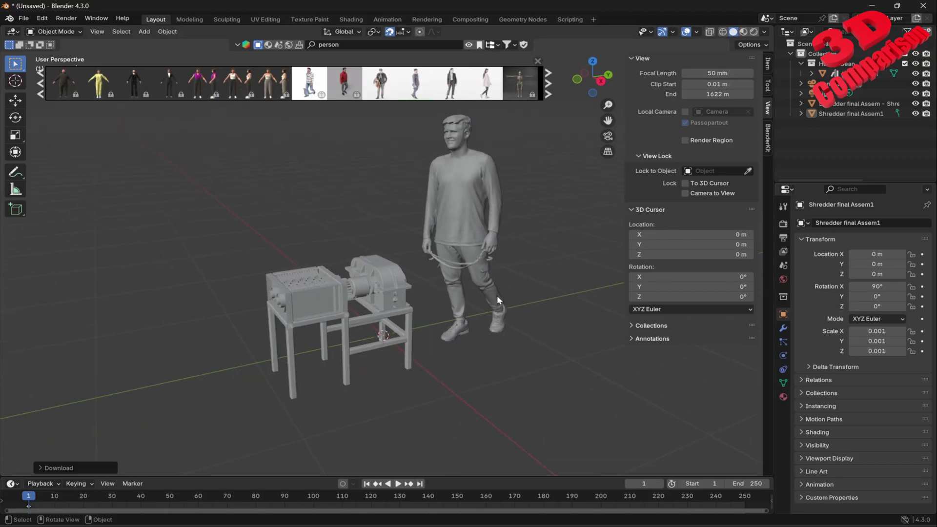
left_click(744, 32)
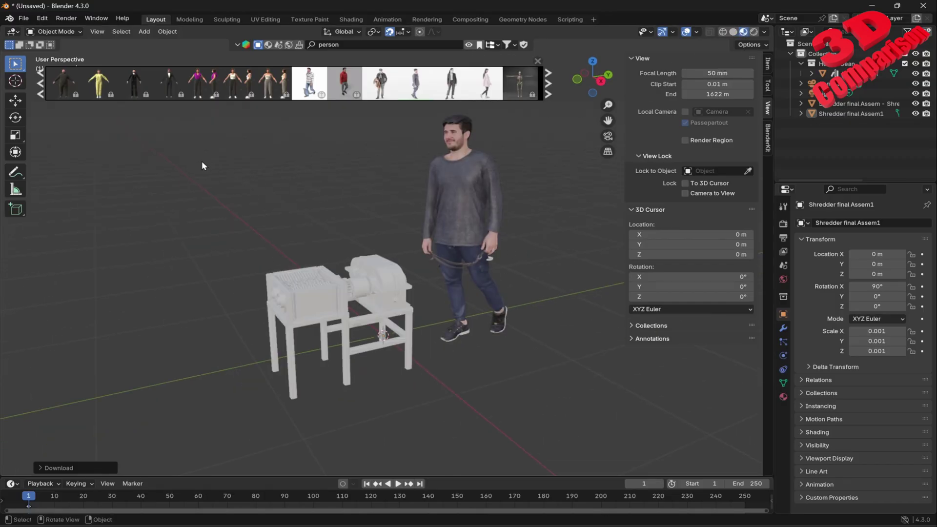
left_click(24, 18)
mouse_move(58, 159)
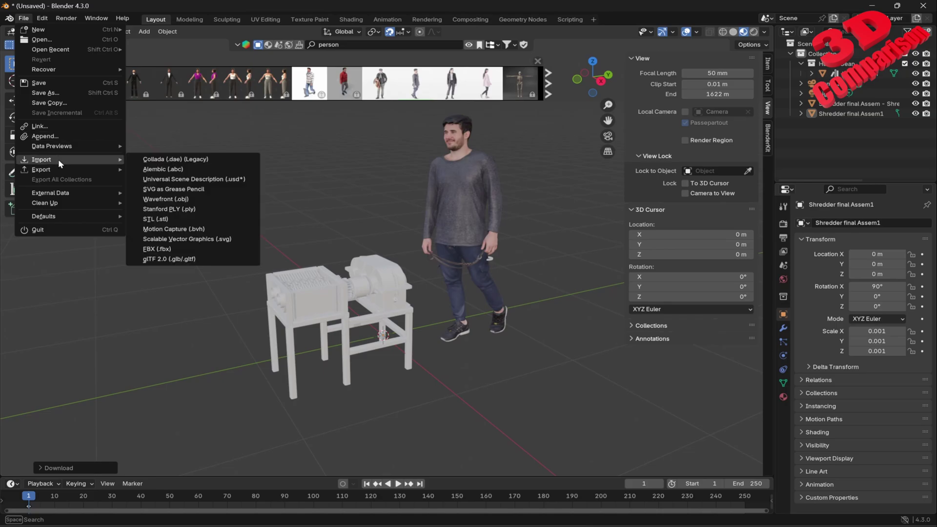
left_click(189, 259)
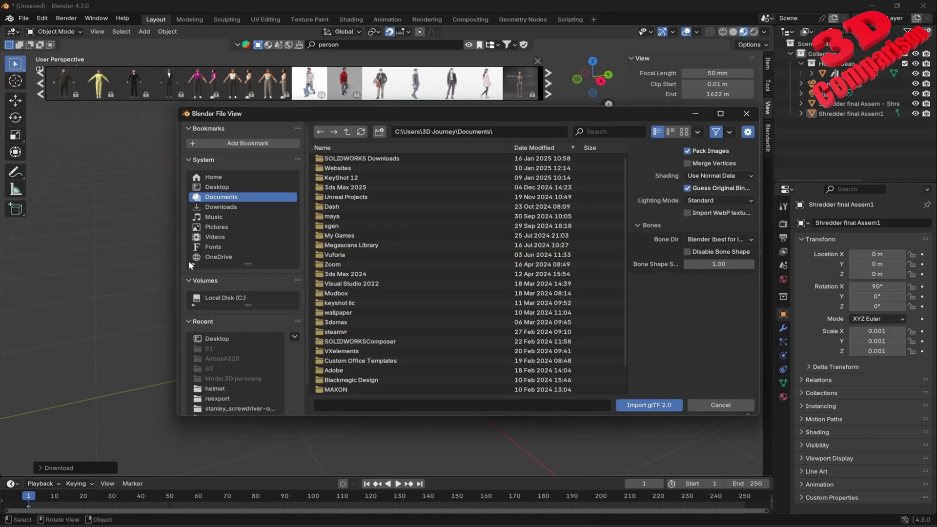
left_click(228, 190)
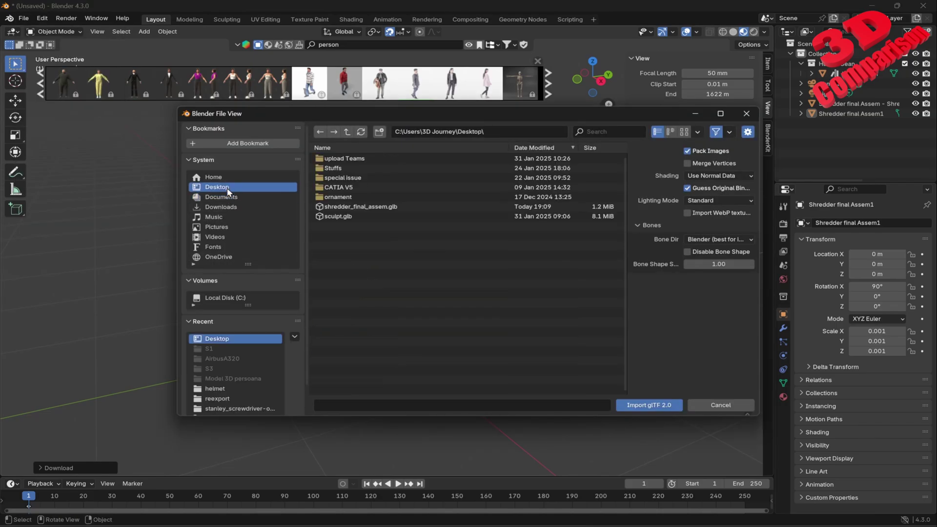
left_click(385, 207)
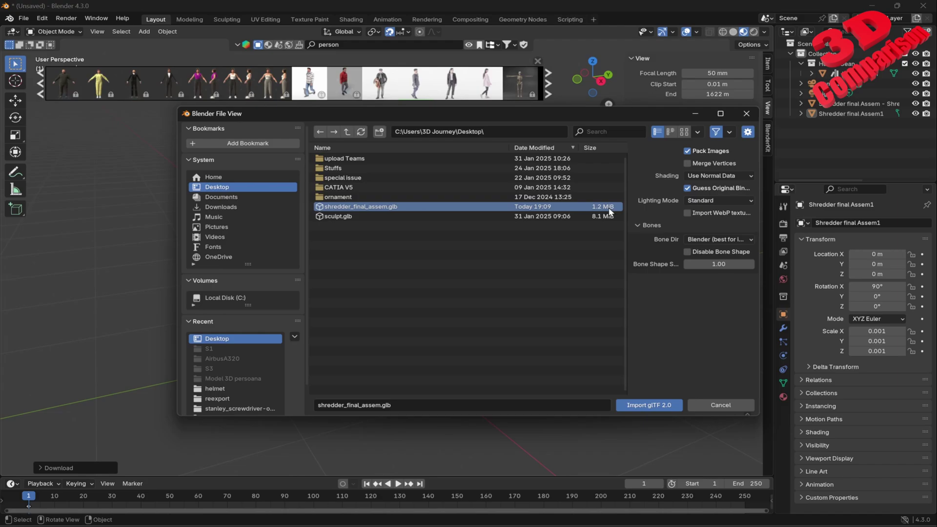
left_click(661, 405)
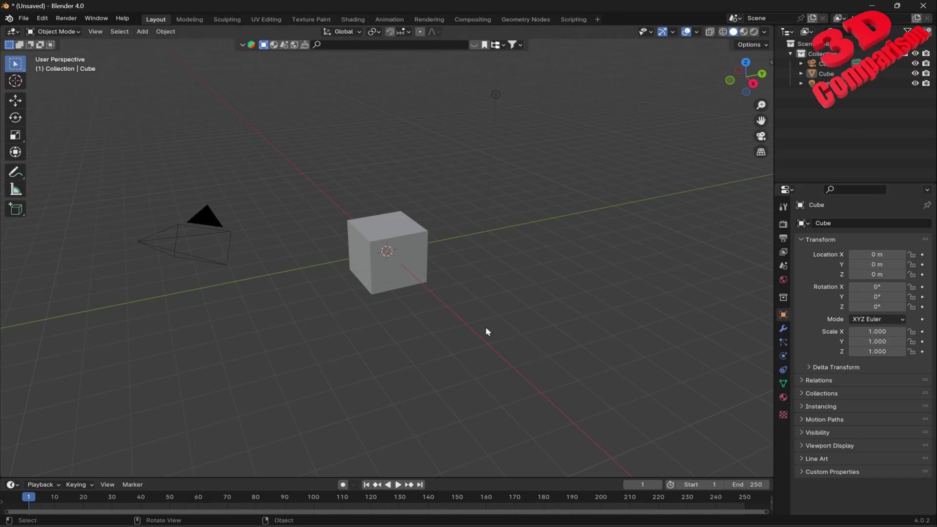
Import the shredder GLB from the Desktop via glTF 2.0
left_click(22, 18)
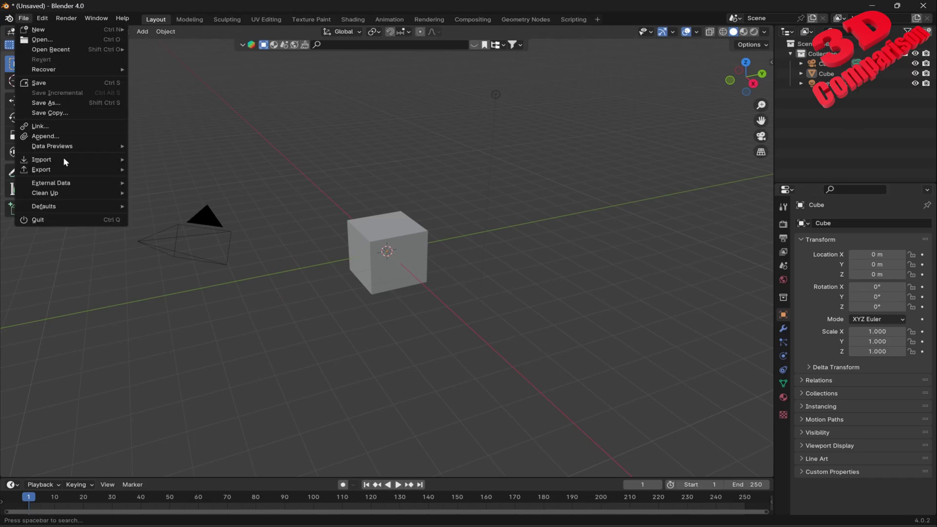
mouse_move(64, 159)
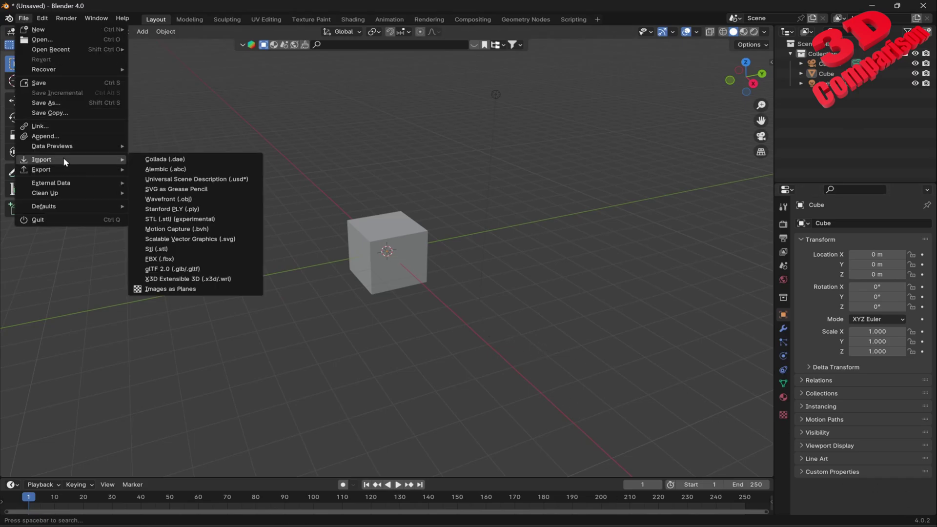
left_click(195, 272)
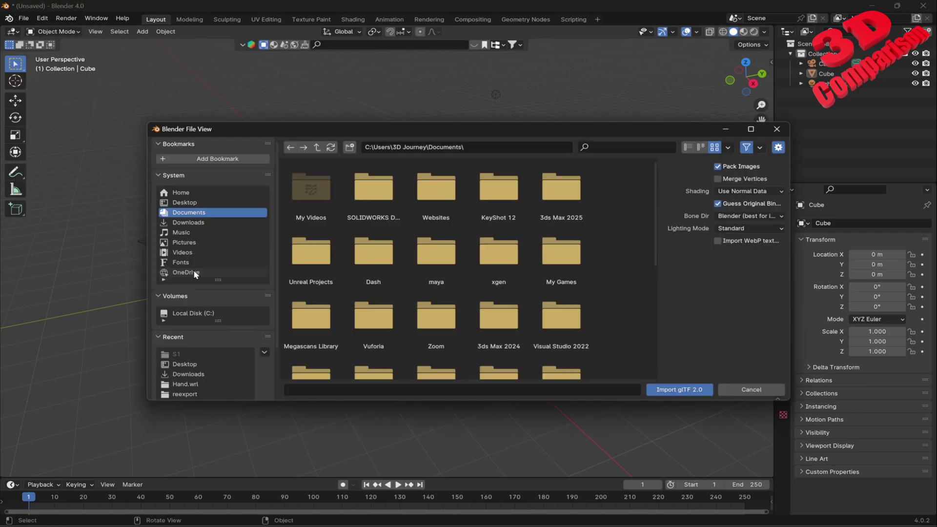
left_click(198, 224)
left_click(201, 204)
left_click(364, 250)
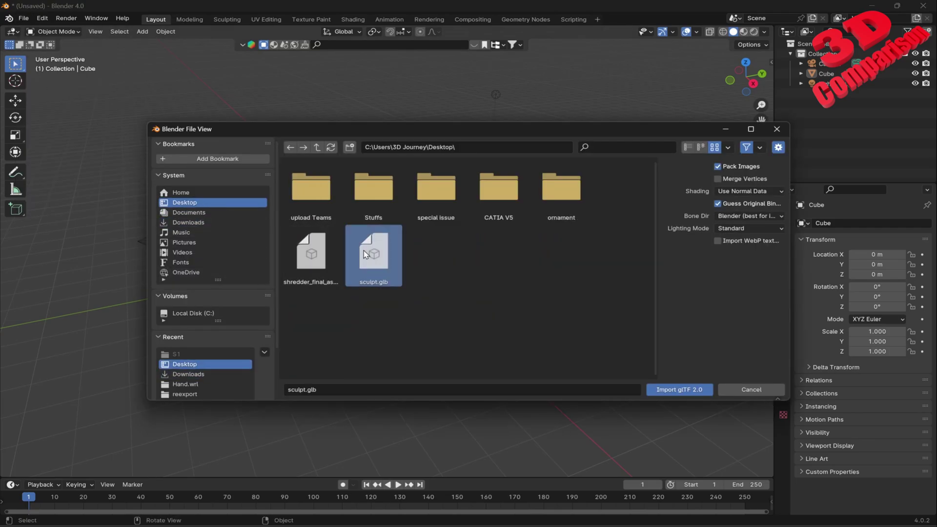
left_click(311, 254)
left_click(693, 392)
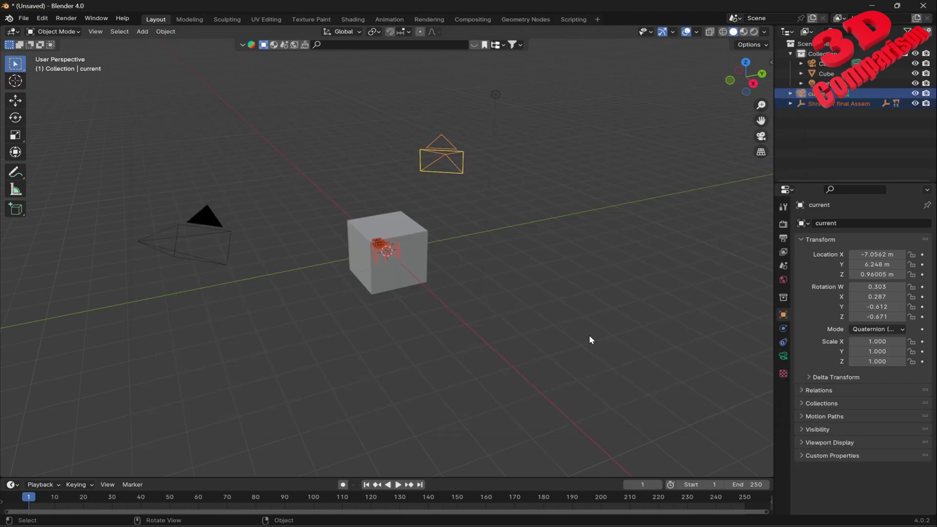
Delete the default Cube to reveal the imported shredder, then orbit closer to it
scroll(425, 283, "up", 5)
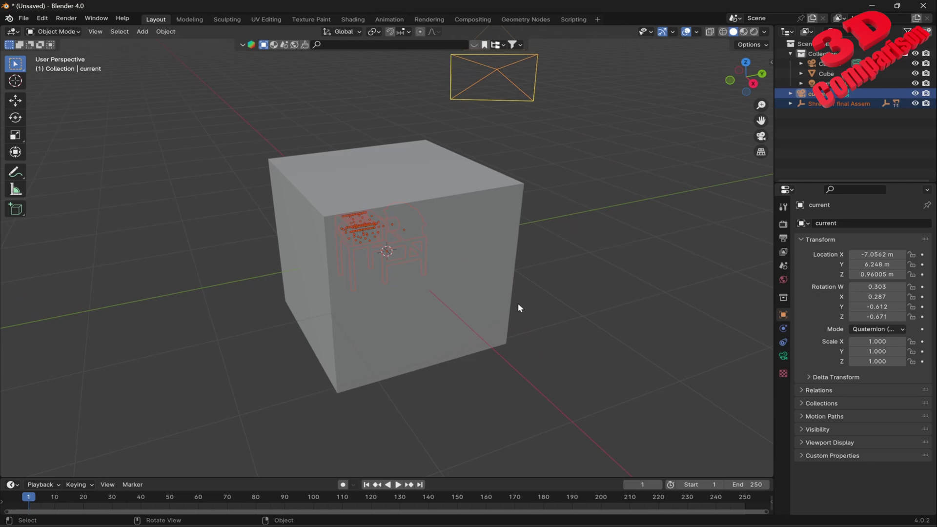
middle_click_drag(518, 303, 585, 326)
left_click(481, 227)
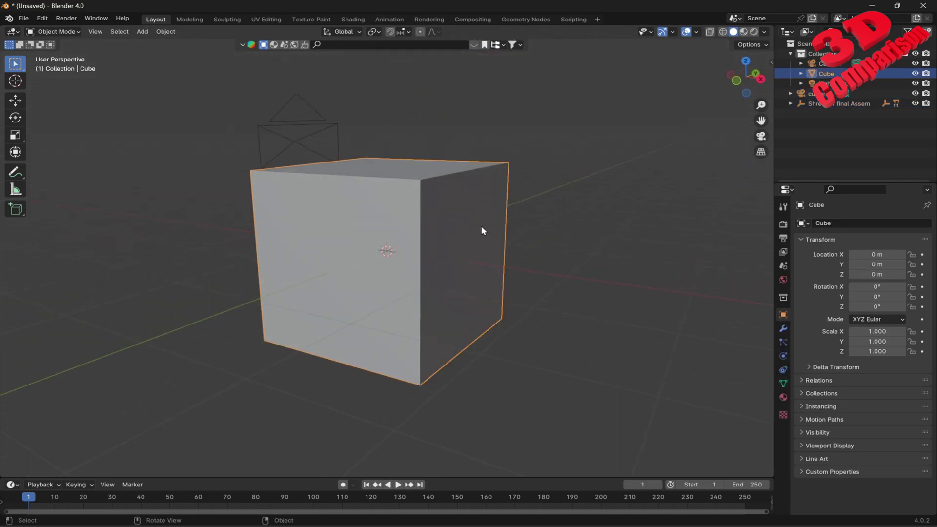
key("Delete")
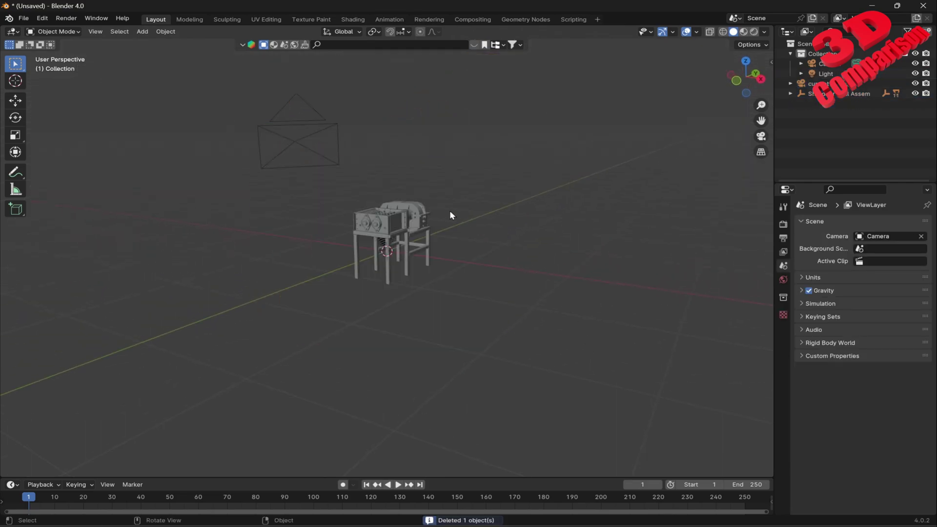
scroll(441, 204, "up", 6)
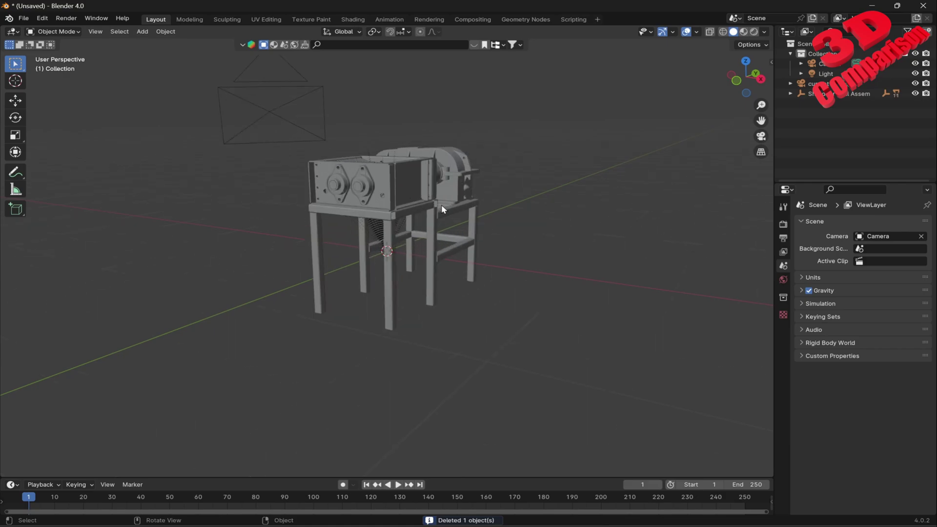
middle_click_drag(441, 204, 307, 228)
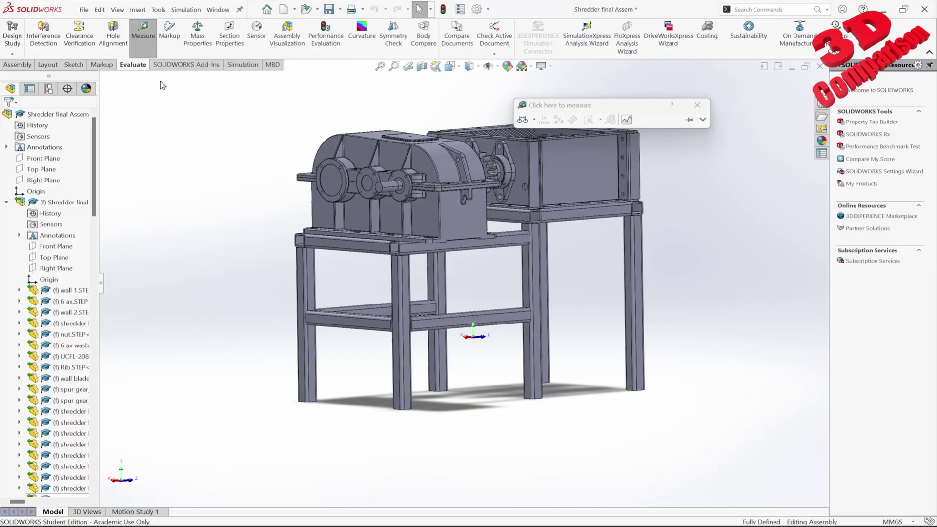
Set Save As type to Extended Reality Binary (*.glb), review the XR export options, and cancel
left_click(84, 9)
left_click(115, 136)
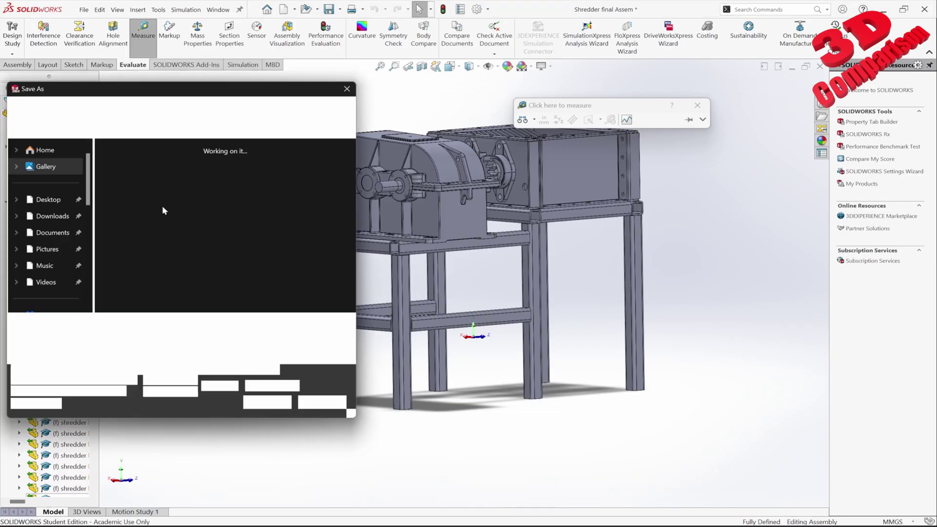
left_click(135, 338)
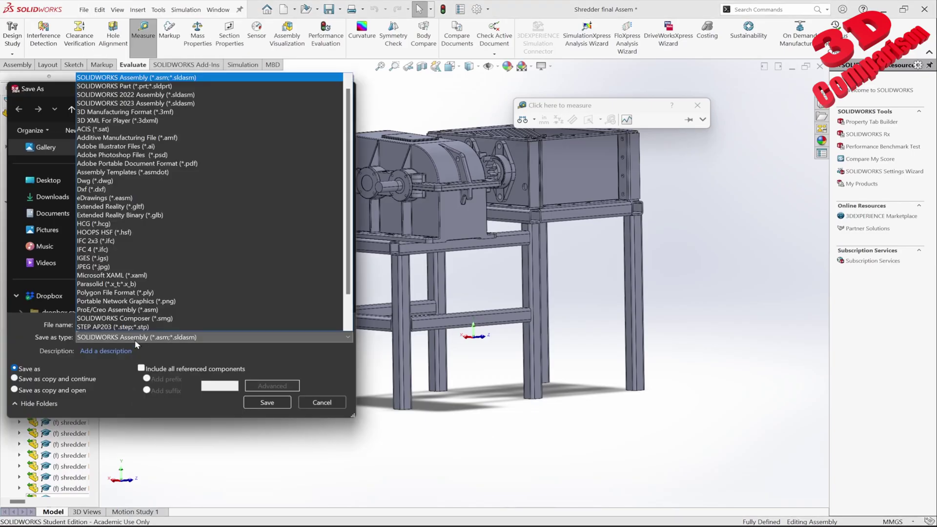
left_click(165, 215)
left_click(112, 400)
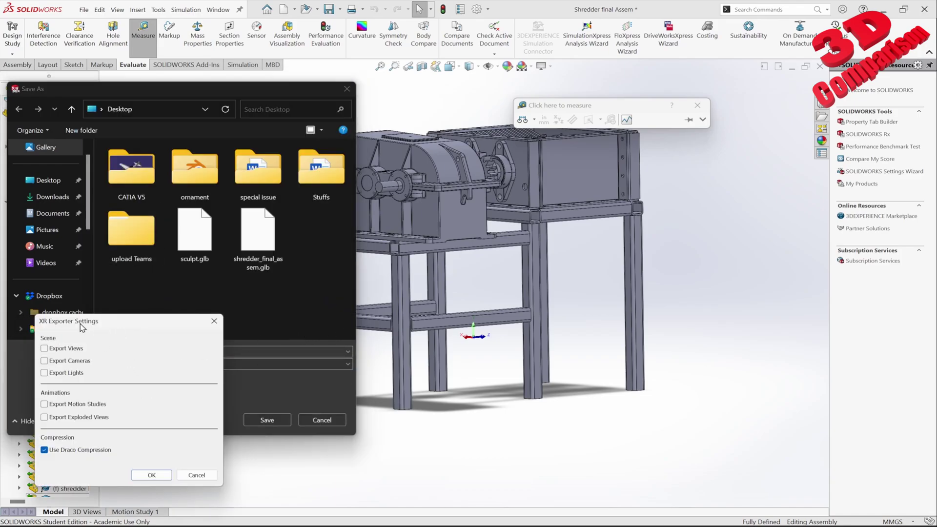
left_click_drag(82, 326, 226, 295)
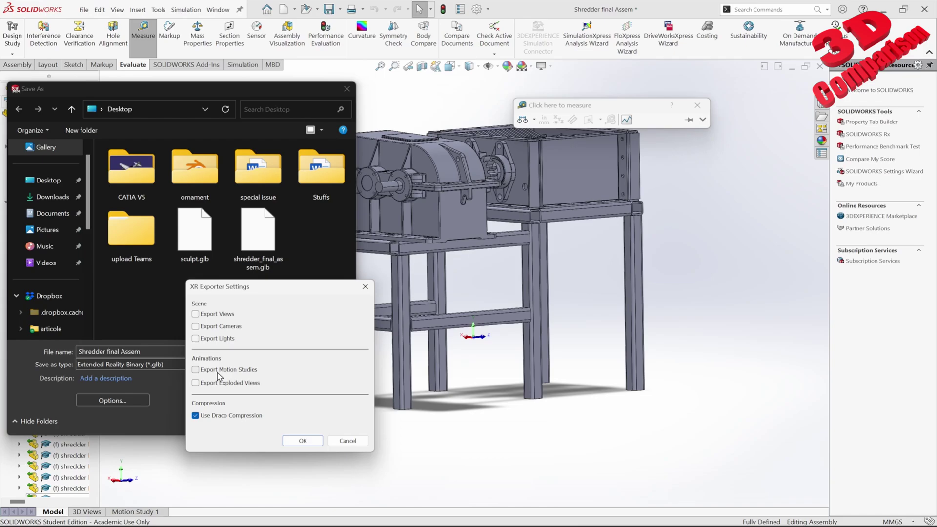
left_click(344, 439)
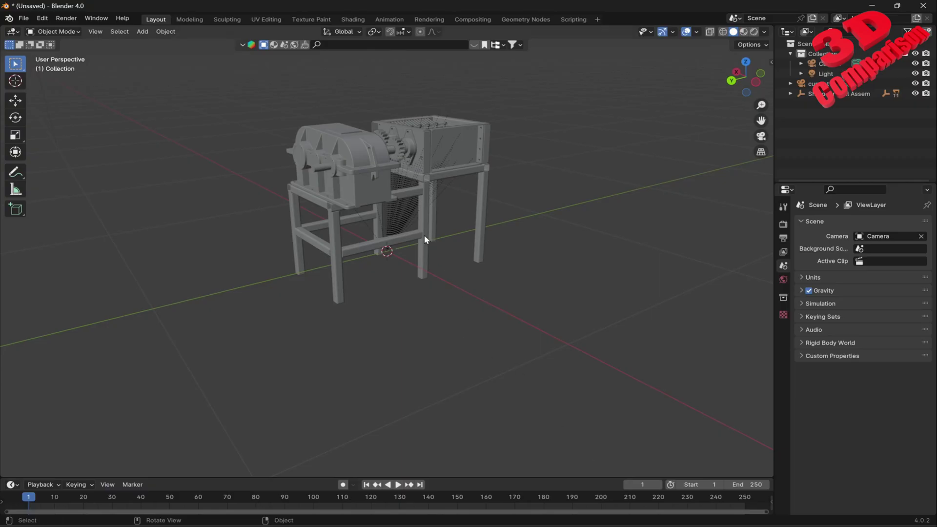
Select the shredder structure frame, trying a move and cancelling it
left_click(426, 240)
scroll(450, 216, "up", 5)
middle_click_drag(447, 217, 502, 249)
key("g")
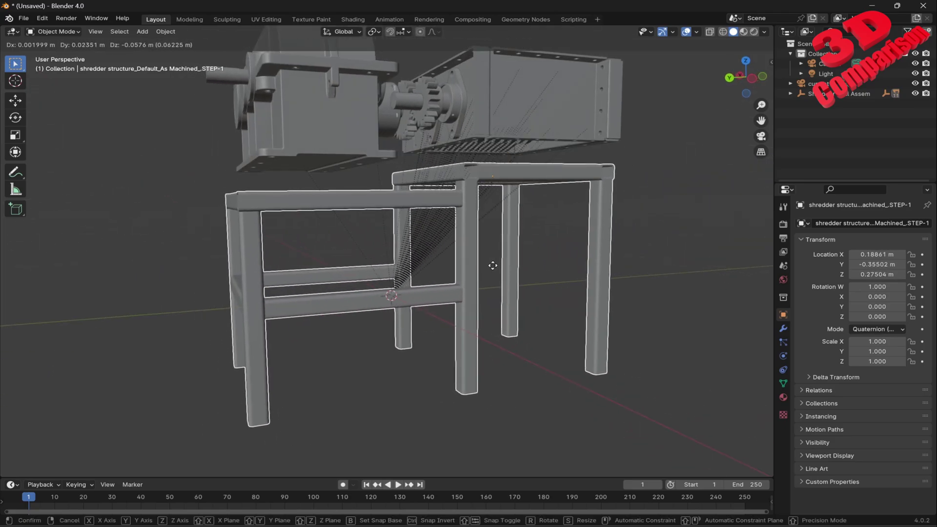
right_click(493, 270)
In Edit Mode, select a bottom face of the front-left leg and grow the selection upward
key("Tab")
key("alt+a")
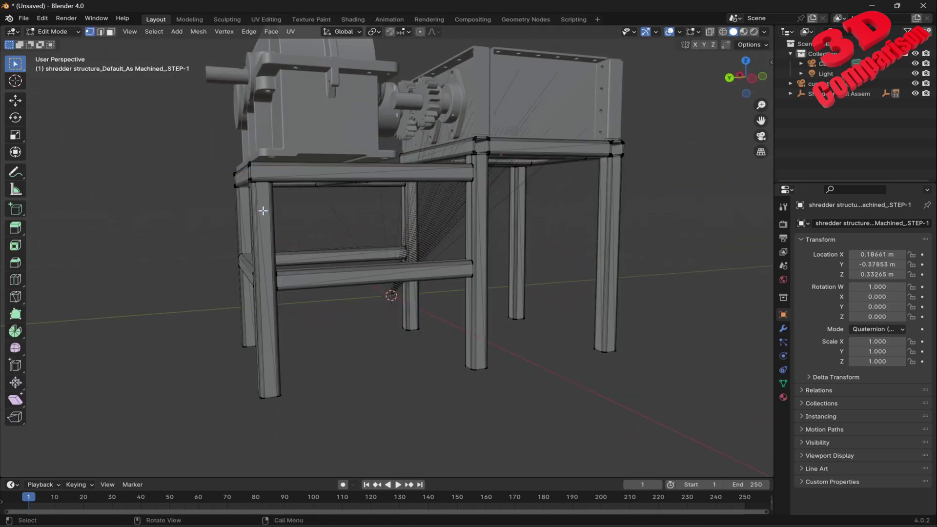
left_click(264, 403)
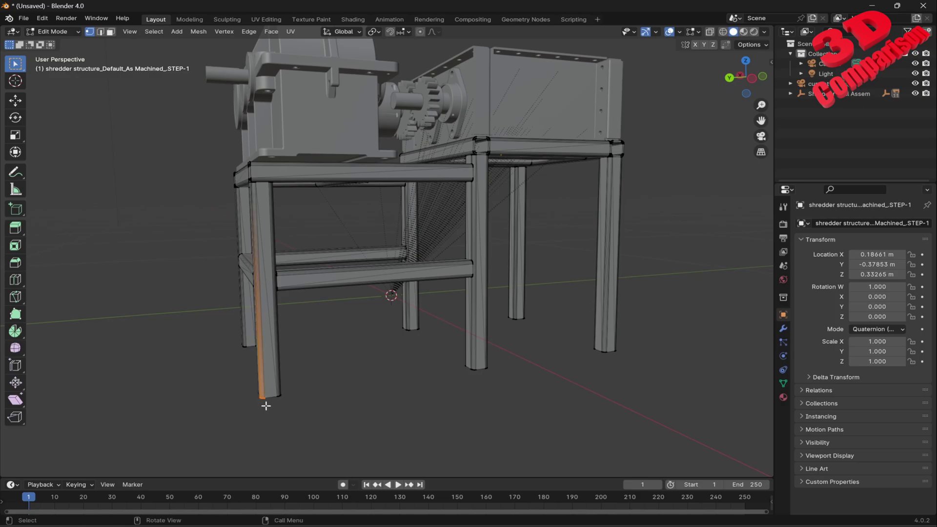
key("ctrl+KP_Add")
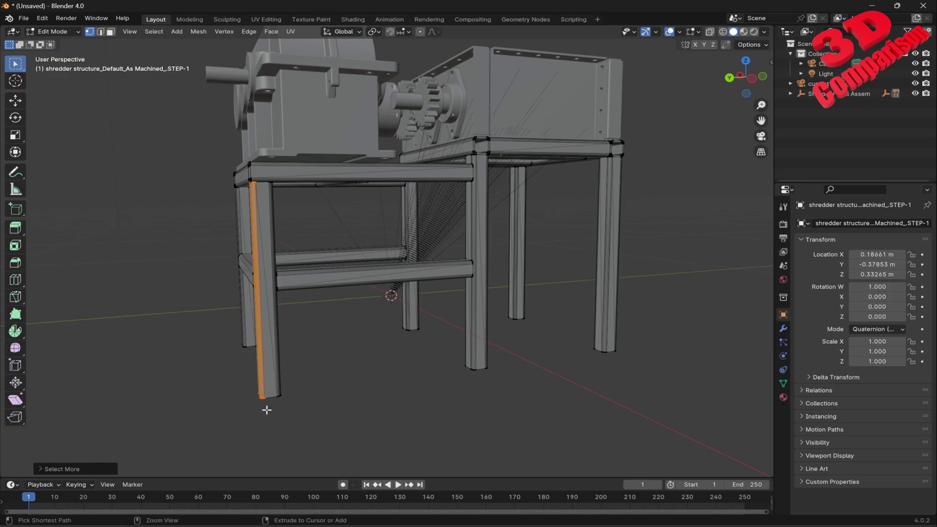
left_click(111, 31)
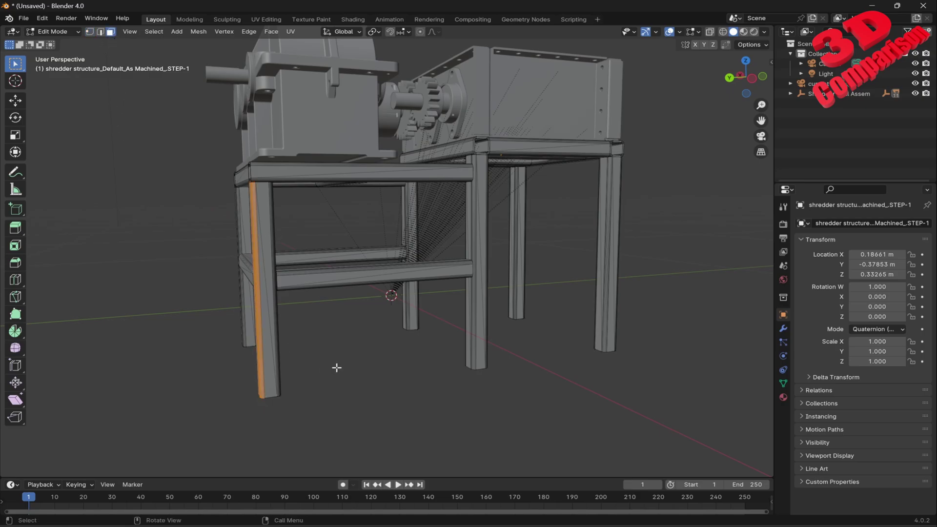
left_click(275, 385)
key("ctrl+KP_Add")
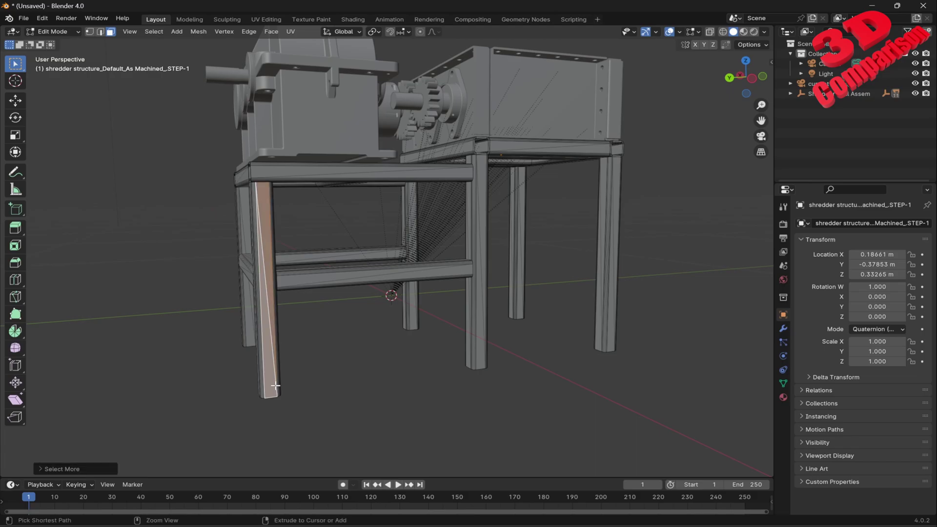
middle_click_drag(329, 379, 359, 286)
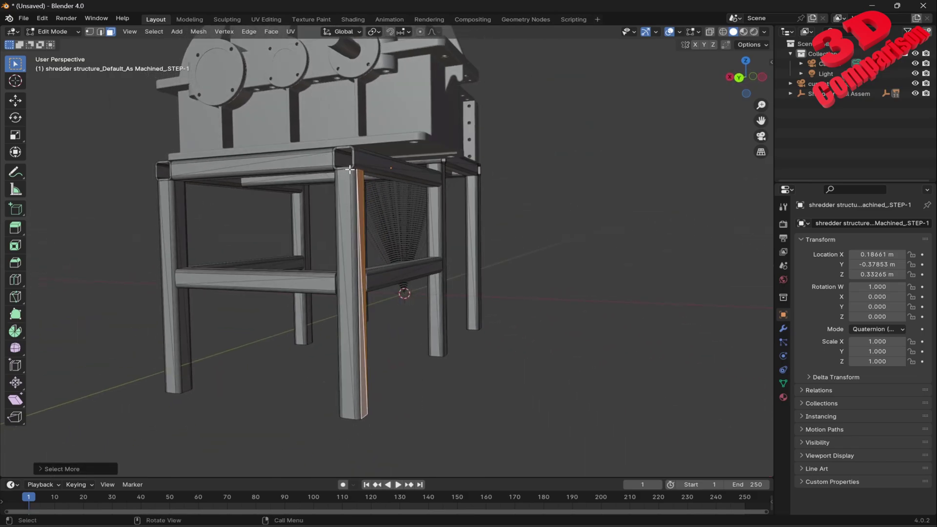
key("Tab")
Convert the shredder structure frame to a mesh with Convert To > Mesh, then reselect it
right_click(365, 165)
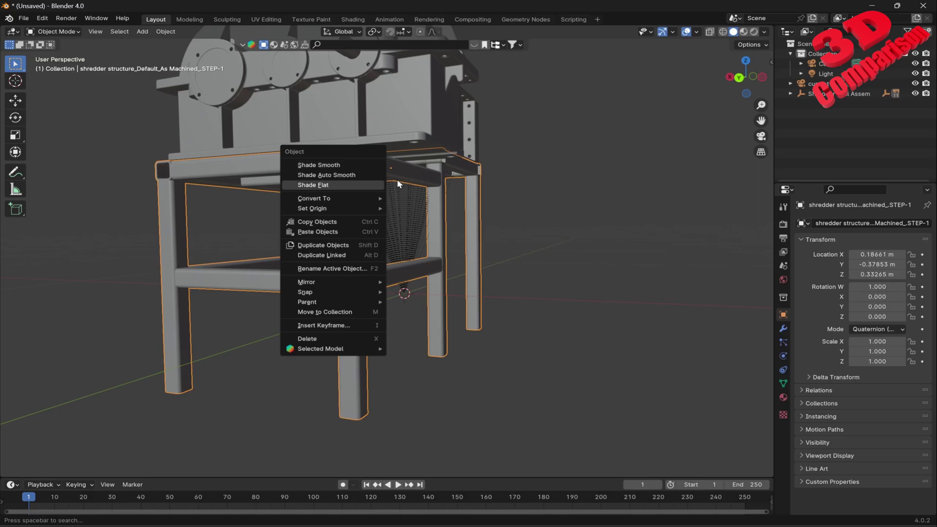
mouse_move(357, 200)
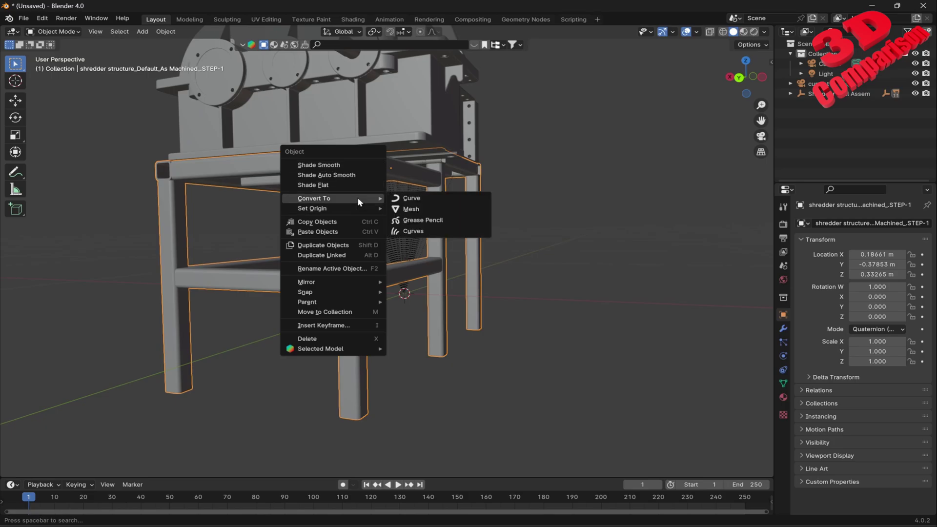
left_click(420, 209)
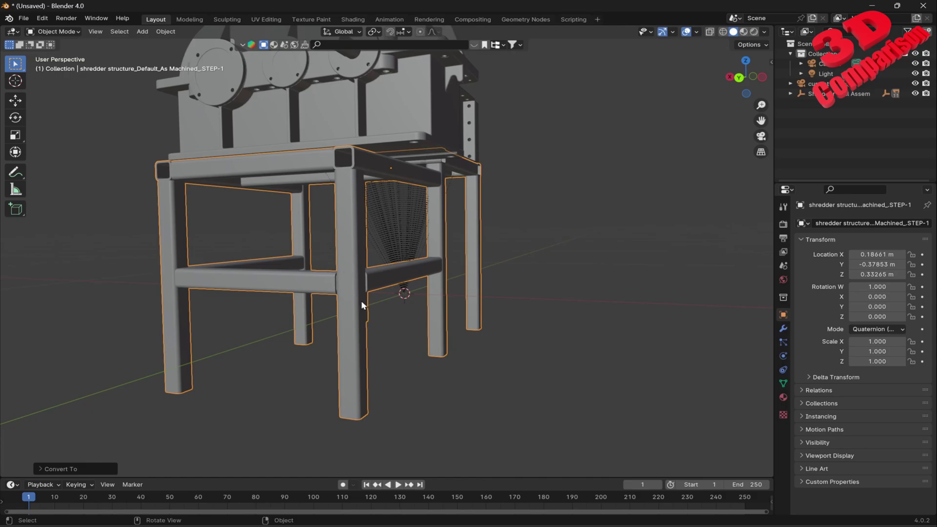
left_click(485, 402)
left_click(360, 359)
In Edit Mode with X-ray on, box-select the frame's front leg
middle_click_drag(454, 329, 426, 329)
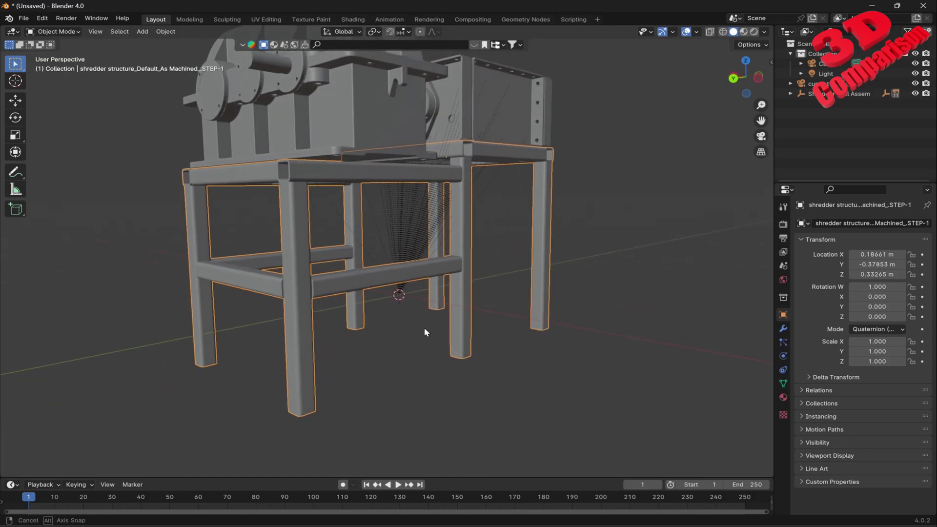
key("Tab")
left_click(312, 325)
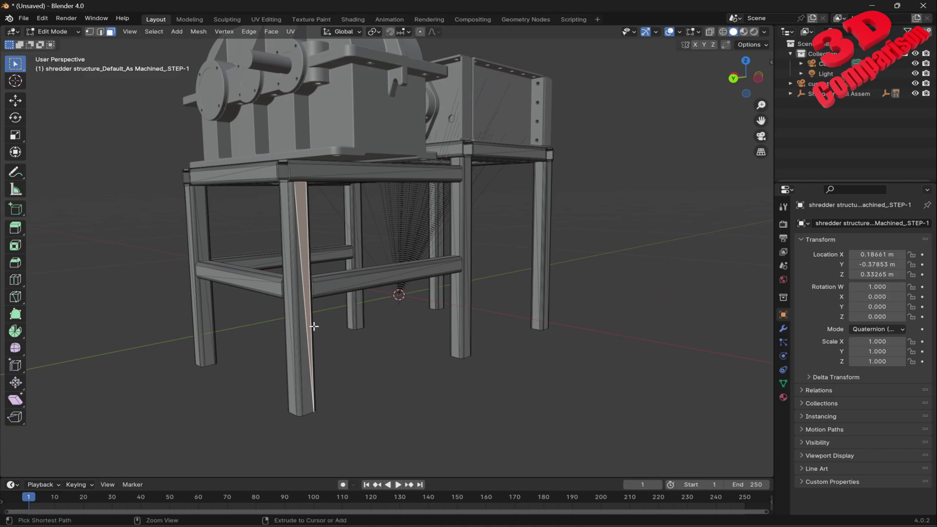
key("ctrl+KP_Add")
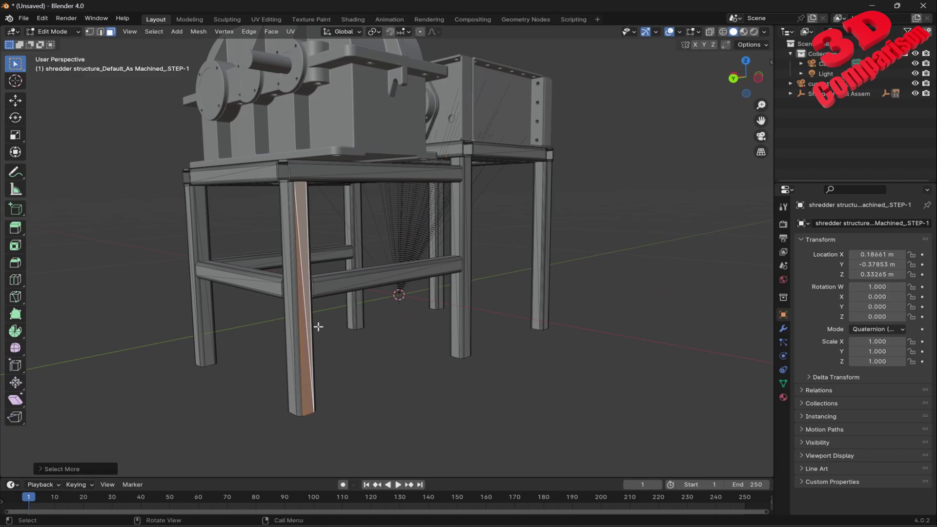
left_click_drag(365, 454, 276, 402)
left_click(349, 344)
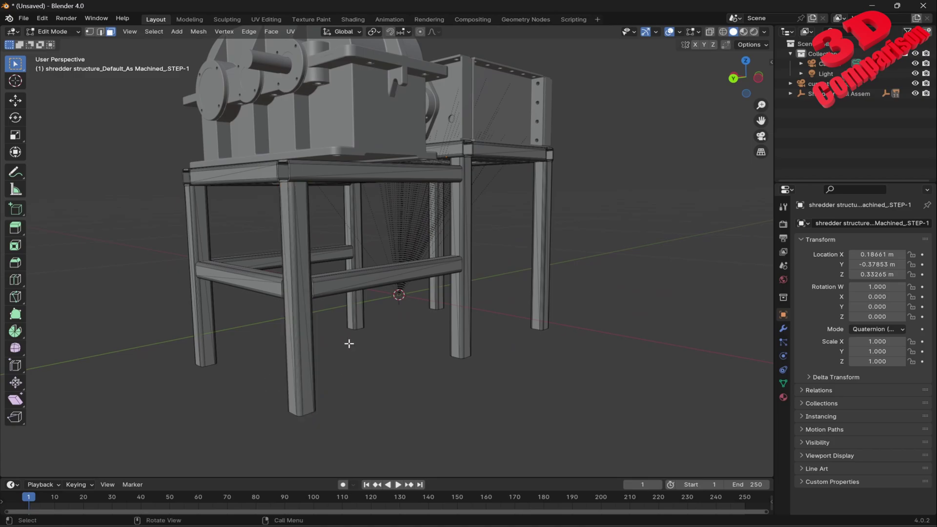
key("alt+z")
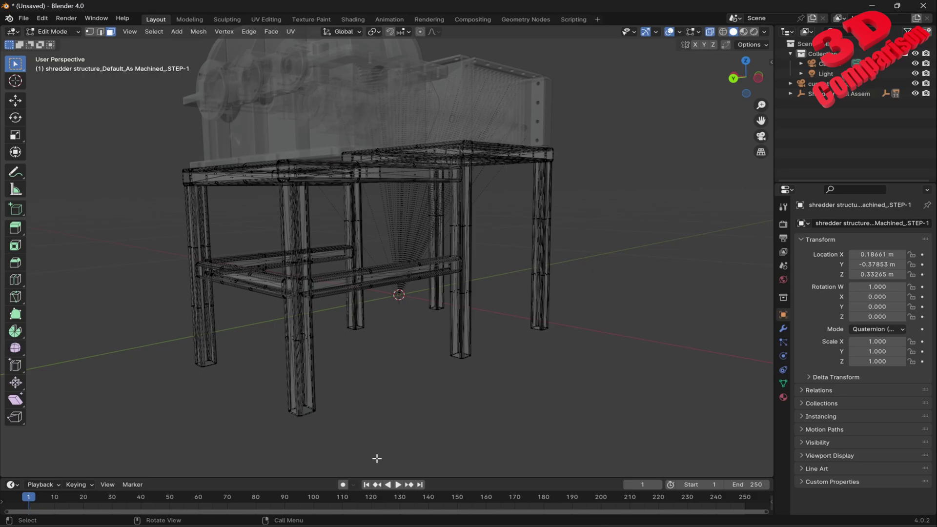
left_click_drag(374, 463, 264, 344)
left_click_drag(328, 448, 269, 321)
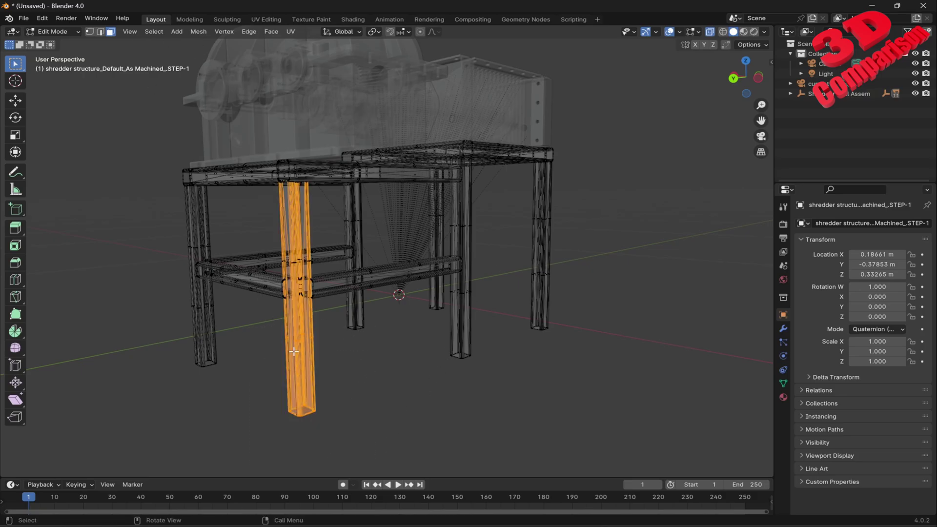
Check the front leg selection from other angles and grow it to cover the whole leg
middle_click_drag(293, 350, 479, 255)
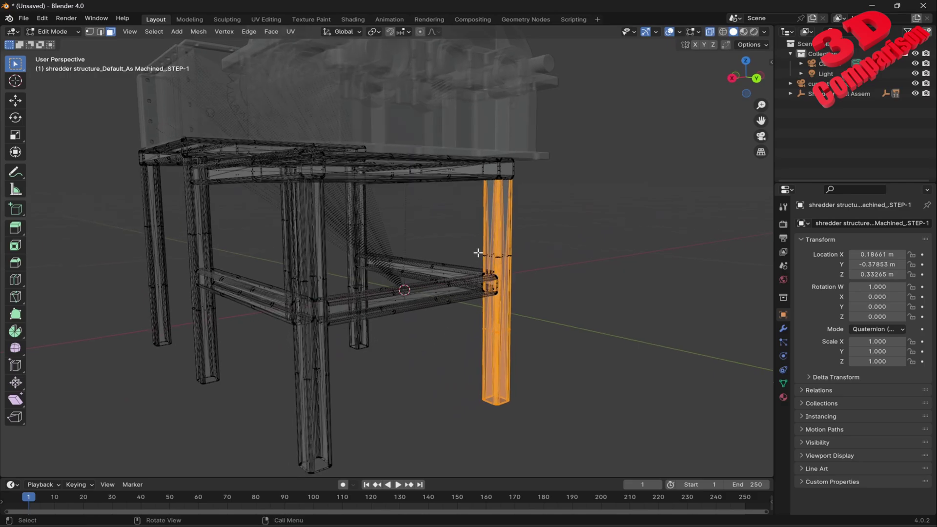
scroll(566, 197, "up", 4)
scroll(570, 166, "down", 2)
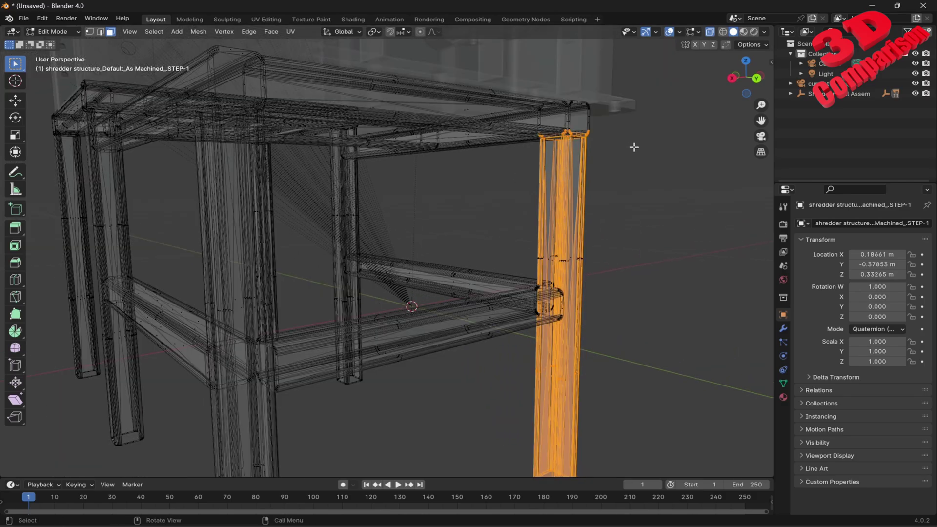
middle_click_drag(633, 147, 425, 138, "shift")
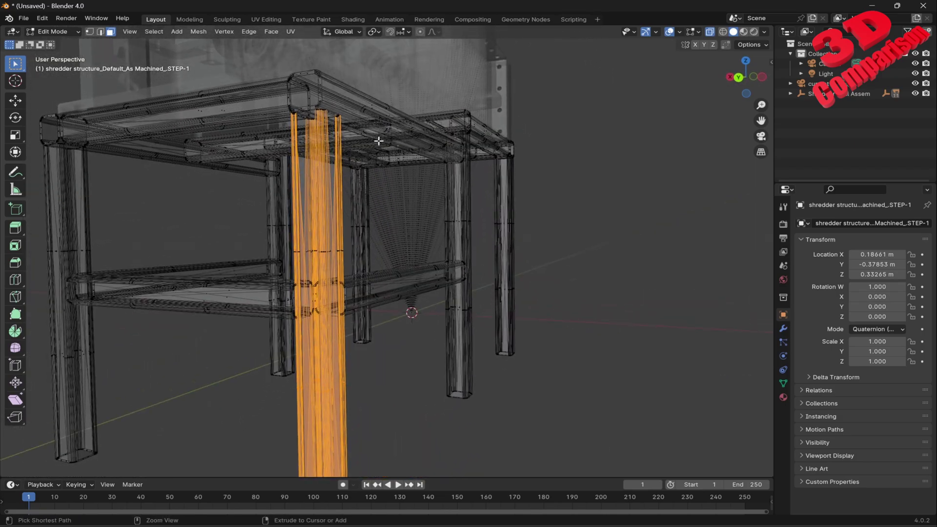
key("ctrl+KP_Add")
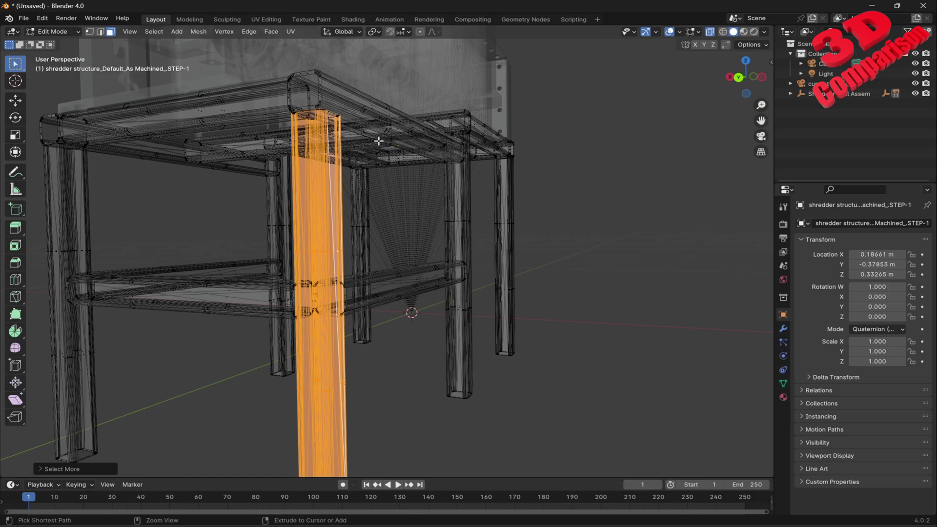
In material preview, separate the selected leg with P > Selection and return to Object Mode
left_click(744, 31)
scroll(380, 222, "down", 2)
middle_click_drag(423, 249, 394, 261)
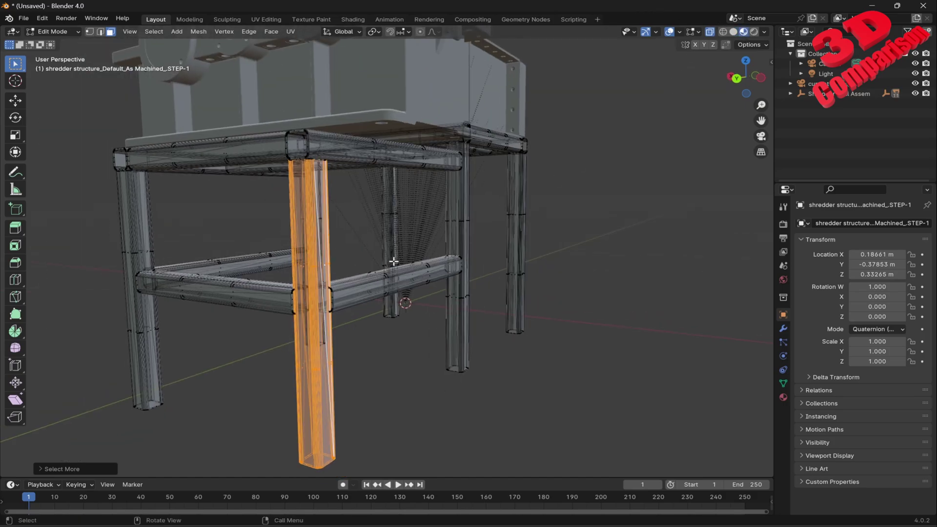
key("p")
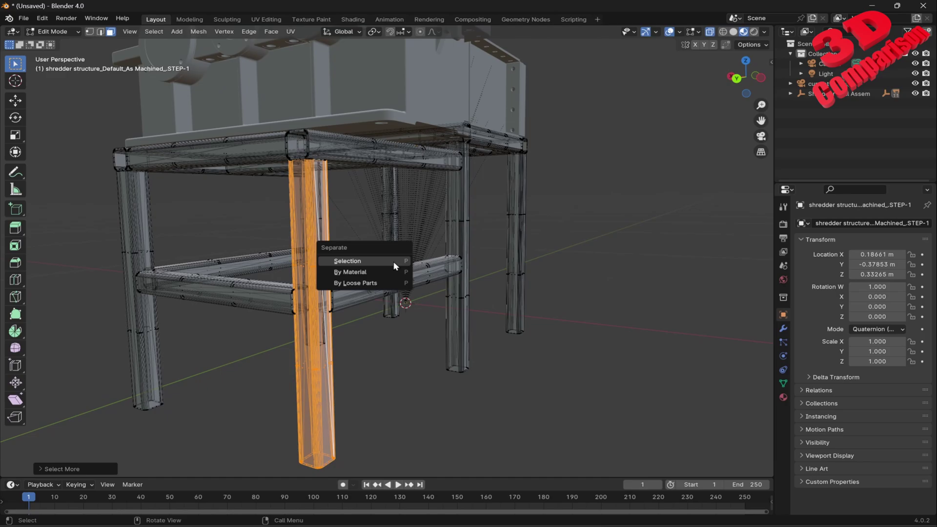
left_click(394, 262)
key("Tab")
scroll(309, 319, "down", 3)
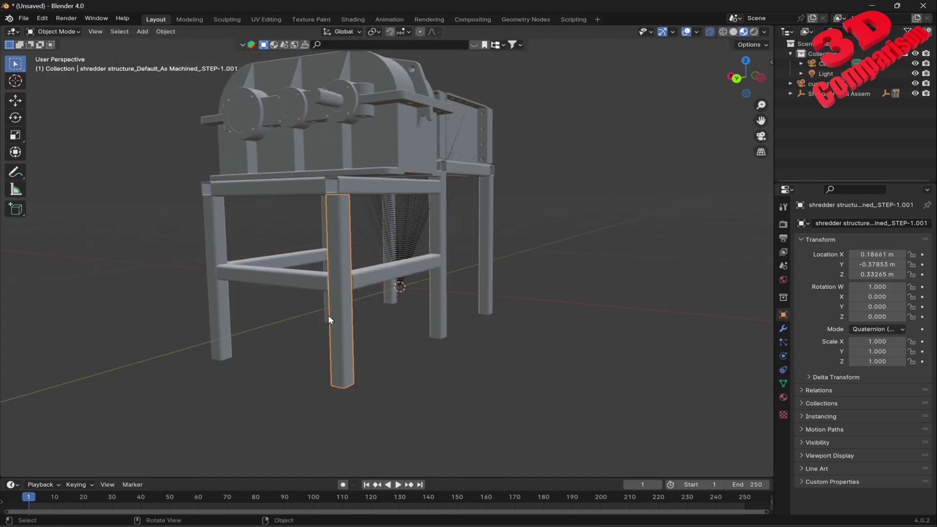
left_click(328, 314)
key("g")
left_click(429, 303)
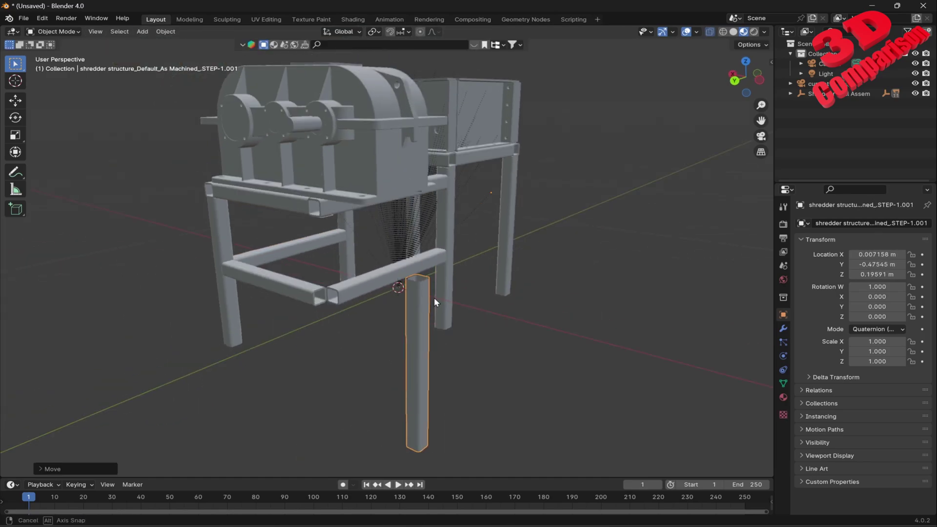
middle_click_drag(435, 297, 419, 285)
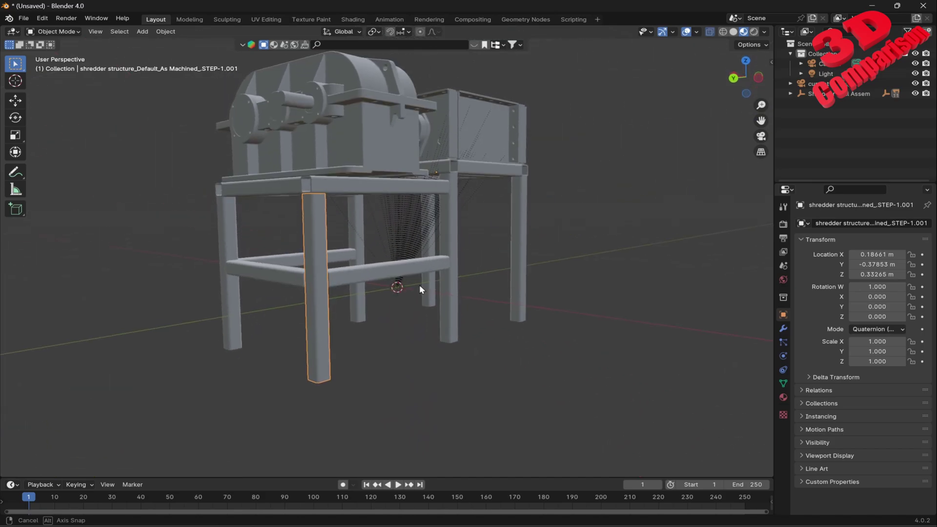
key("g")
left_click(690, 273)
middle_click_drag(690, 273, 414, 209)
left_click(333, 137)
middle_click_drag(334, 141, 442, 207)
left_click(442, 207)
left_click(438, 189)
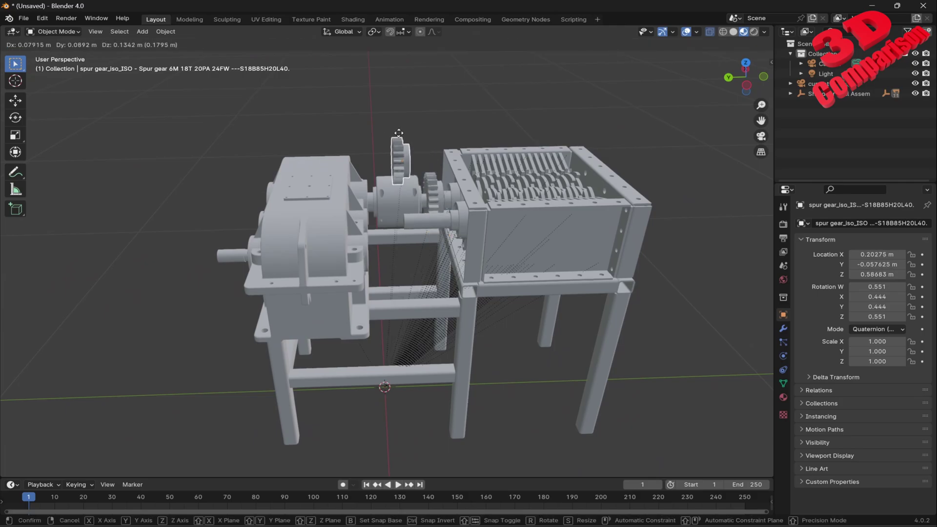
middle_click_drag(466, 210, 555, 197)
left_click(541, 224)
key("g")
key("Escape")
left_click(555, 195)
key("g")
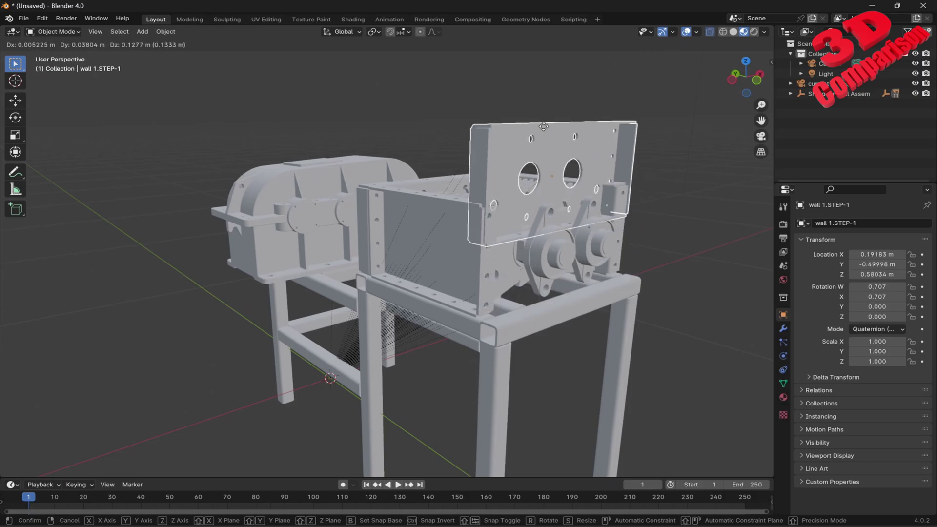
key("Escape")
left_click(568, 246)
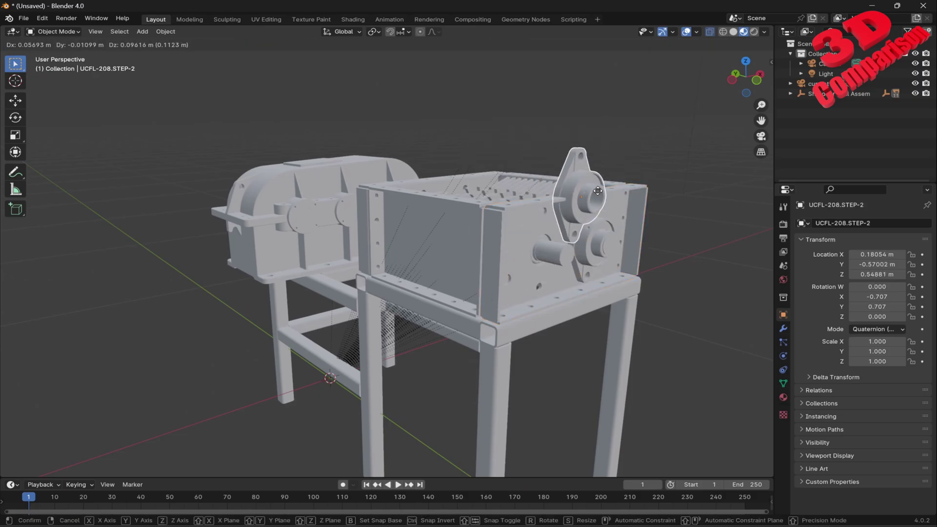
key("Escape")
left_click(596, 244)
middle_click_drag(636, 165, 597, 225)
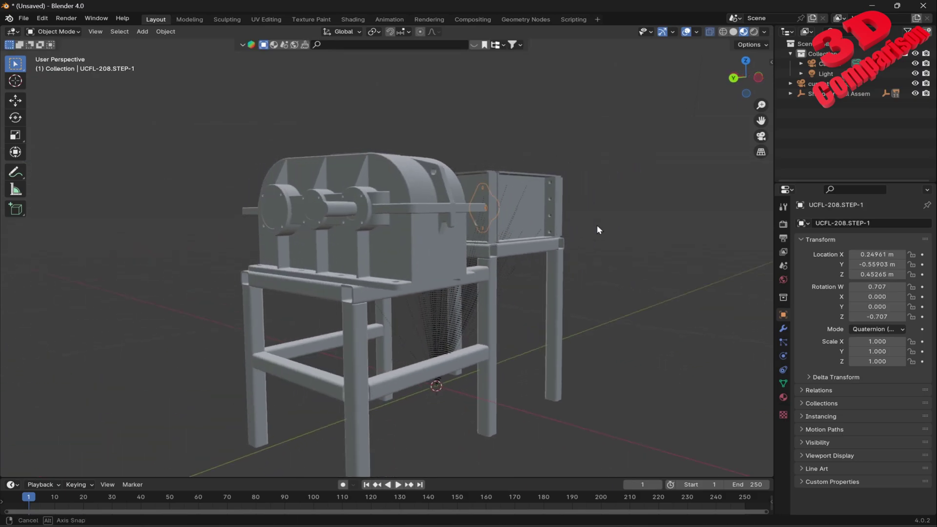
scroll(600, 257, "down", 3)
middle_click_drag(502, 329, 496, 282)
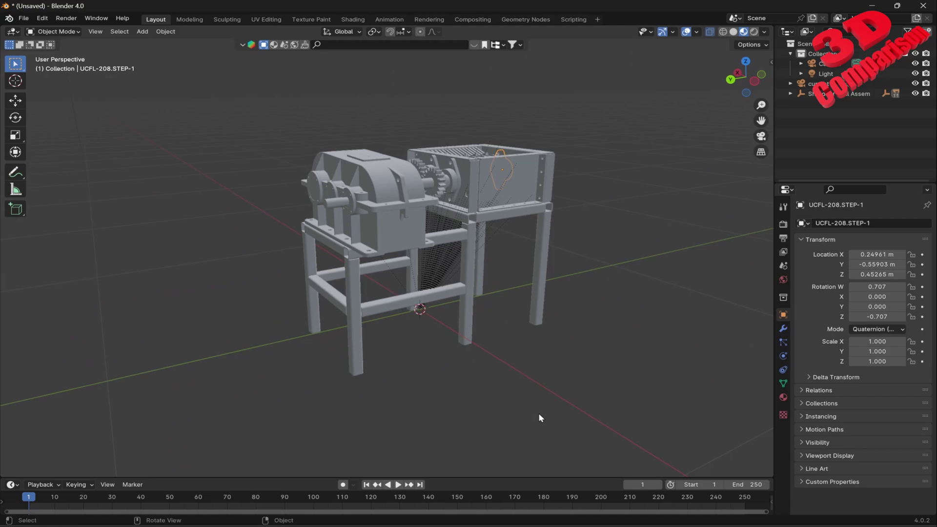
left_click(566, 468)
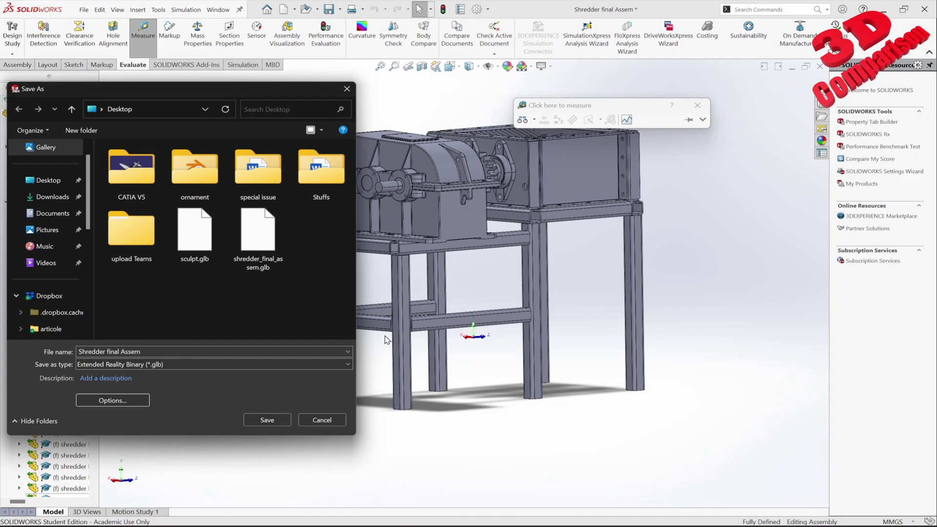
Cancel the GLB Save As dialog, then box-select and deselect the shredder assembly
left_click(322, 420)
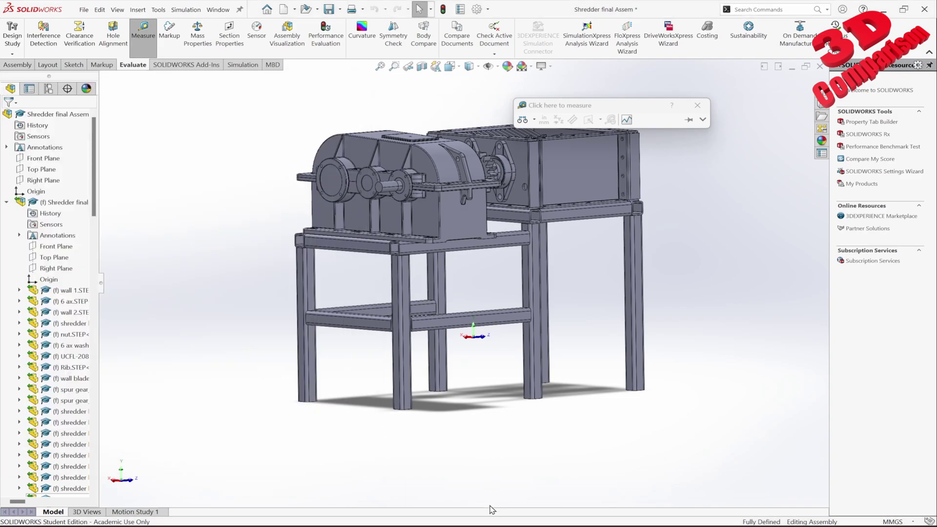
left_click_drag(490, 504, 105, 208)
left_click(623, 425)
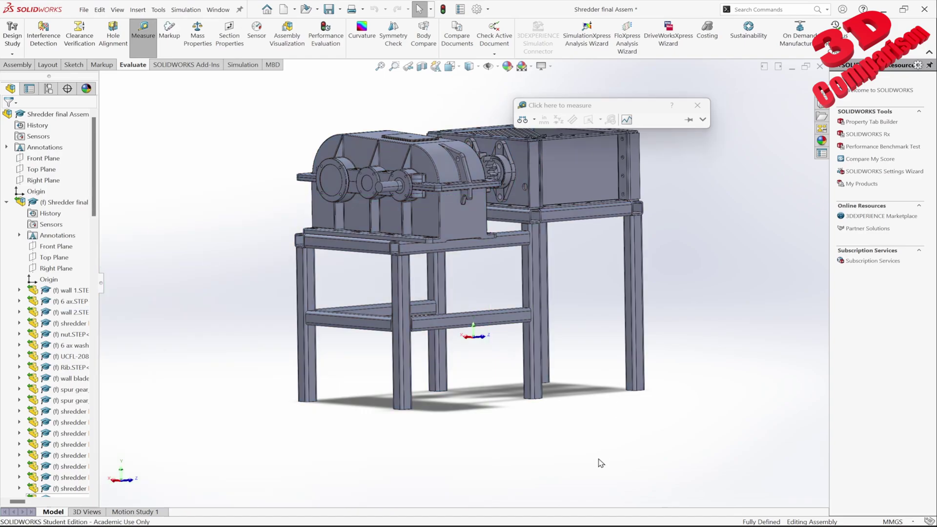